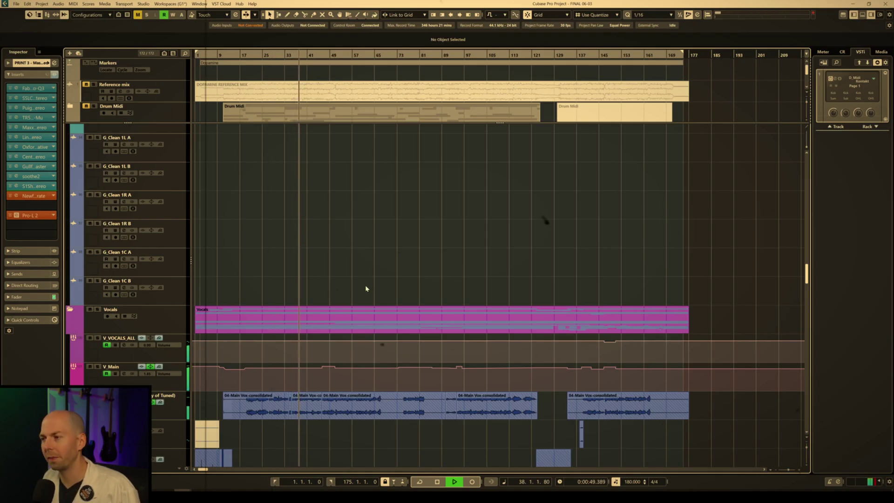
Open the Fireface USB Settings window from the system tray and reposition it.
{"action": "scroll", "coordinate": [384, 301], "scroll_direction": "down", "scroll_amount": 5}
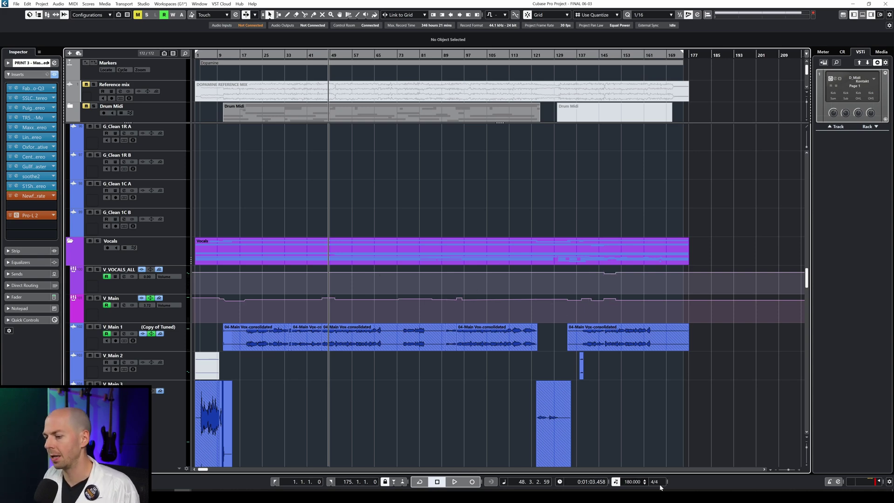
{"action": "left_click", "coordinate": [827, 491]}
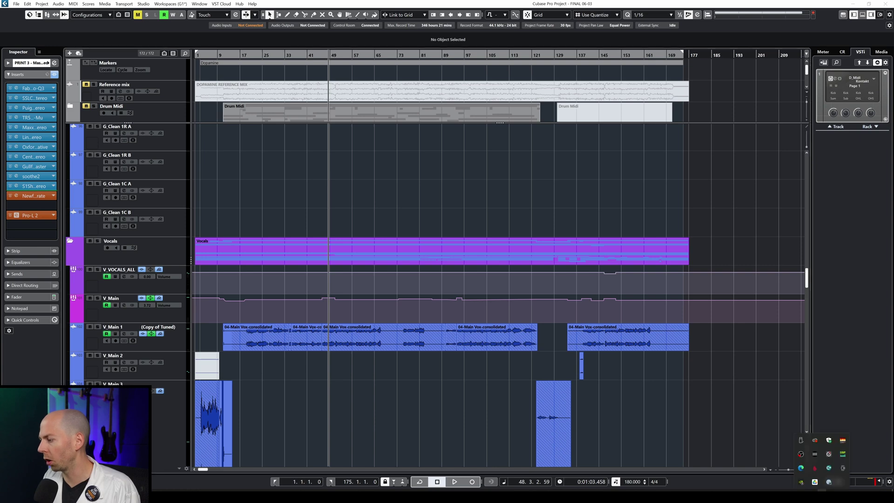
{"action": "left_click", "coordinate": [843, 440]}
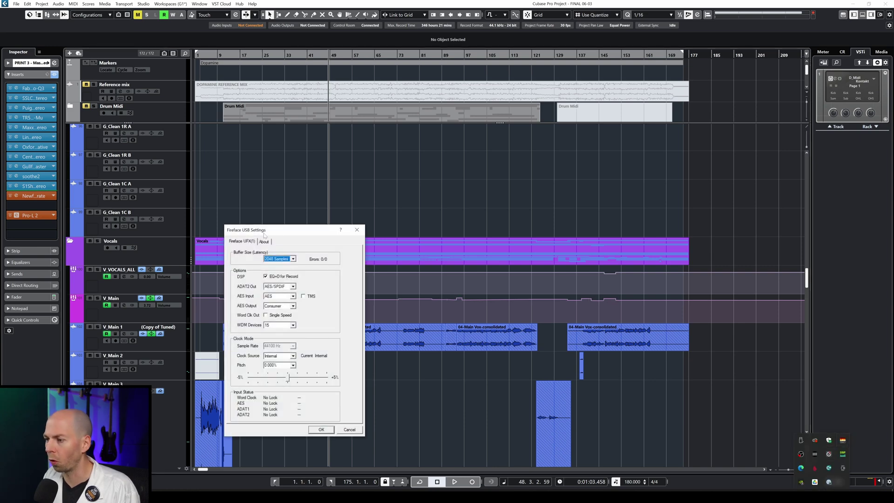
{"action": "left_click_drag", "start_coordinate": [268, 232], "coordinate": [377, 188]}
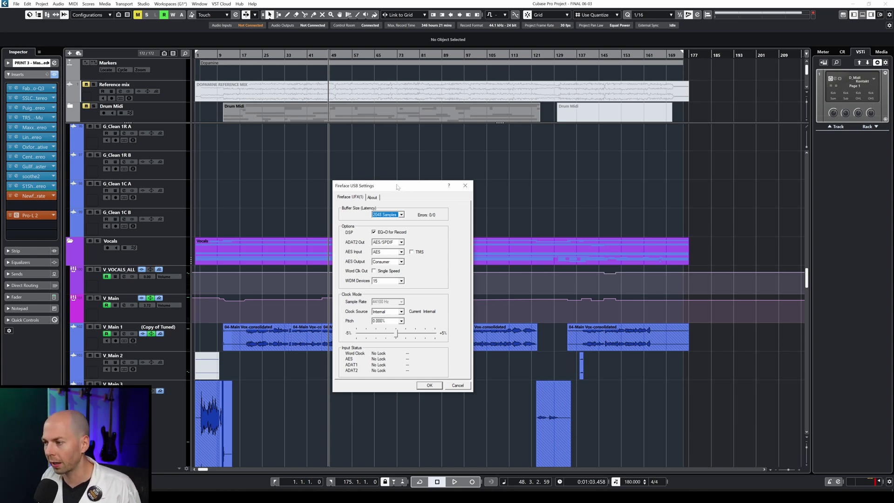
{"action": "left_click_drag", "start_coordinate": [395, 186], "coordinate": [434, 143]}
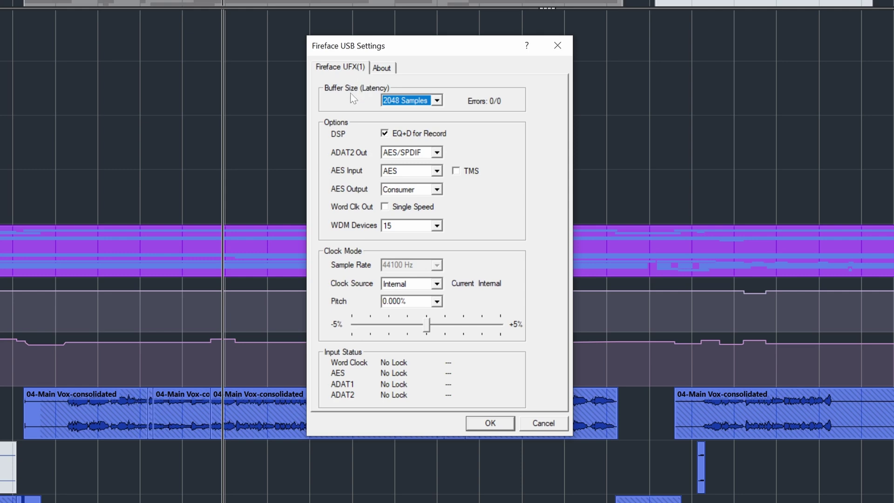
Try a 48-sample buffer, return to 2048 Samples, apply, and play from bar 41.
{"action": "left_click", "coordinate": [424, 102]}
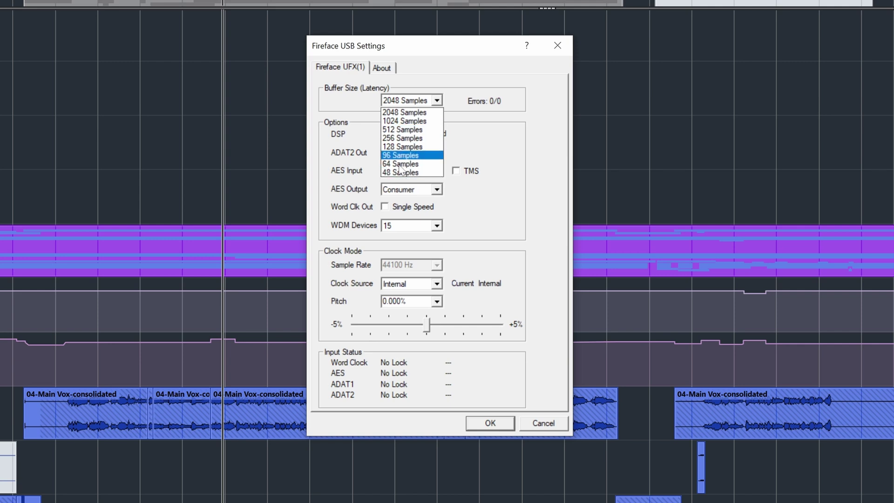
{"action": "left_click", "coordinate": [416, 172]}
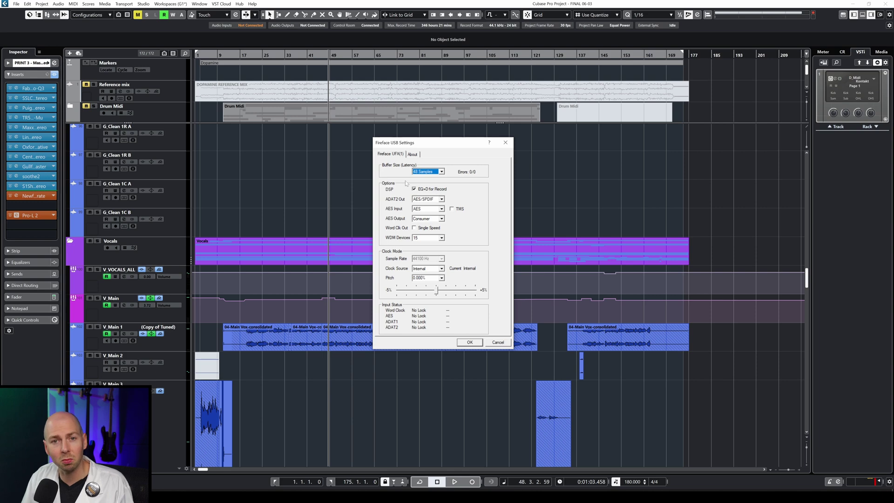
{"action": "left_click", "coordinate": [437, 171]}
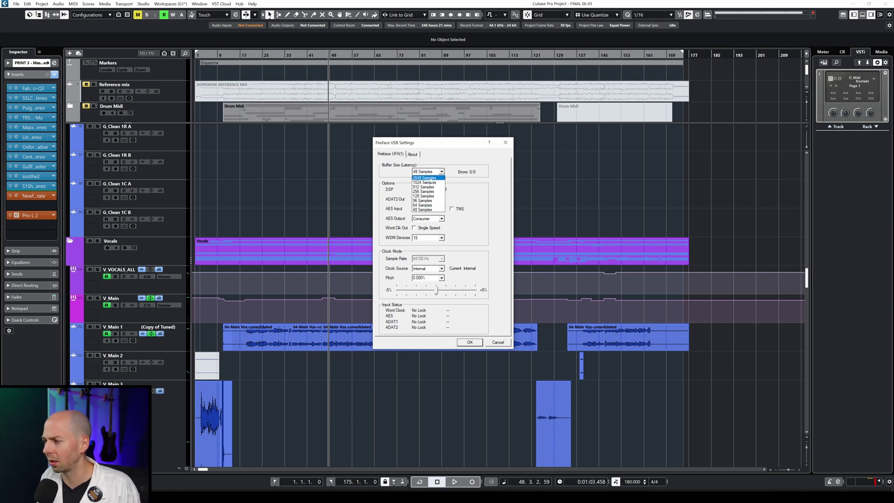
{"action": "key", "text": "Return"}
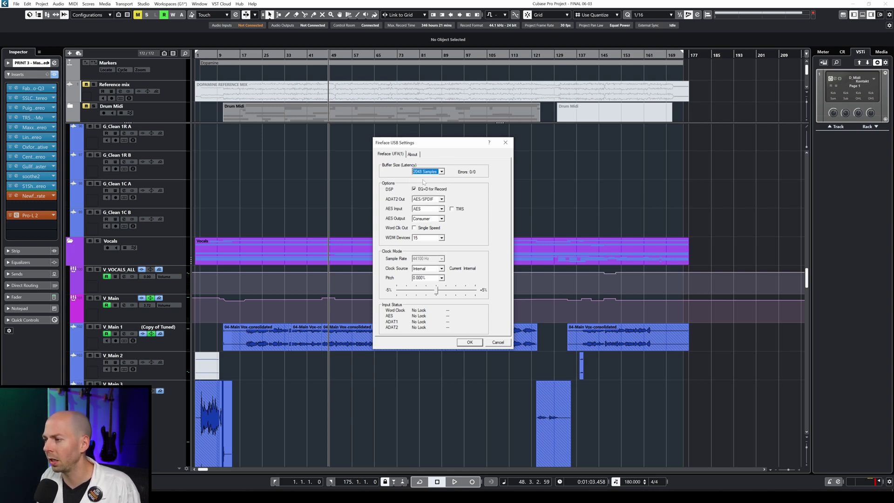
{"action": "left_click", "coordinate": [469, 341]}
{"action": "left_click", "coordinate": [310, 54]}
{"action": "key", "text": "space"}
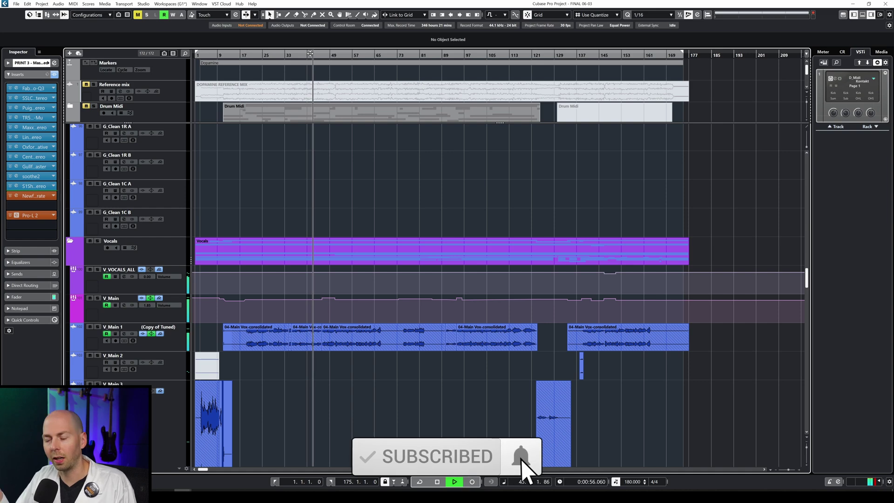
Stop playback and open Studio Setup on the audio system page.
{"action": "key", "text": "space"}
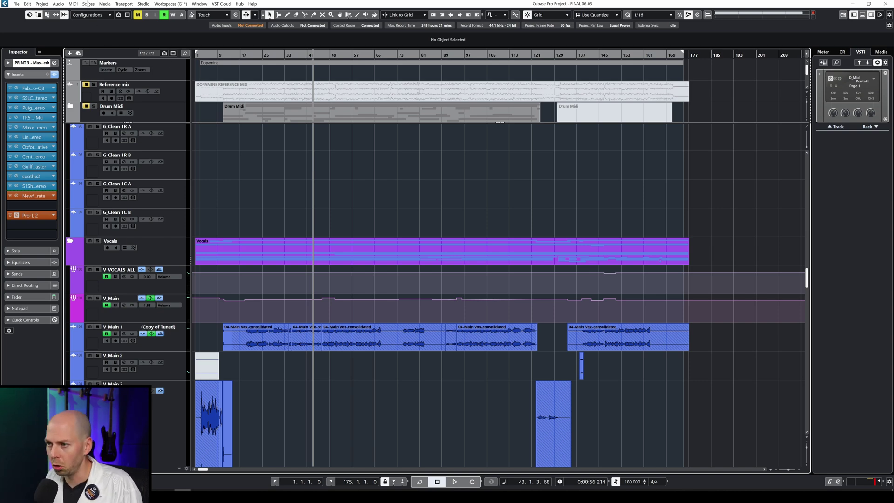
{"action": "left_click", "coordinate": [144, 4]}
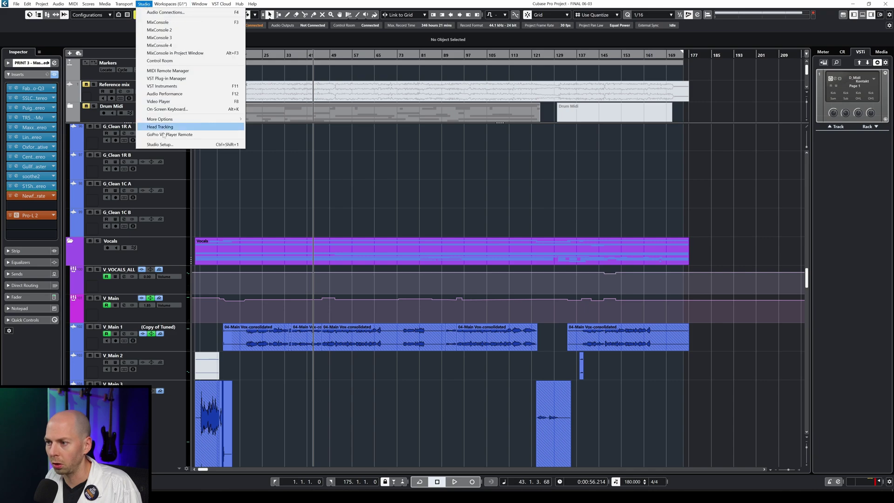
{"action": "left_click", "coordinate": [169, 145]}
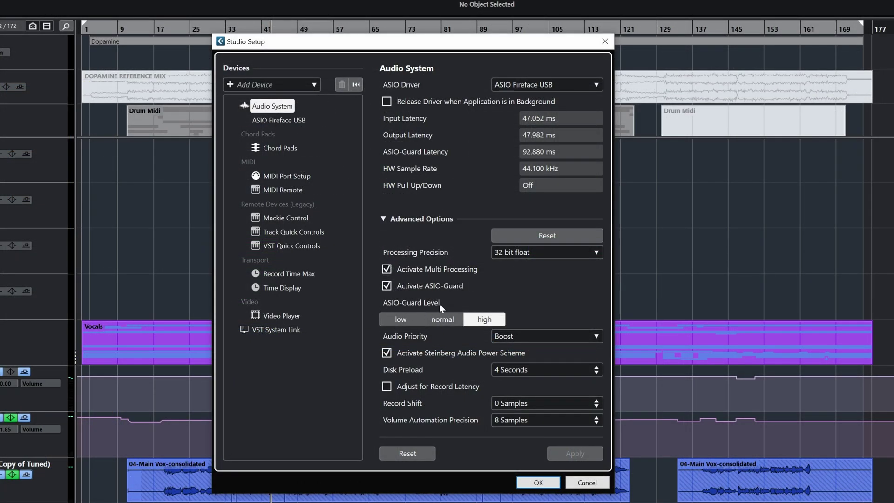
Toggle Activate ASIO-Guard off and on, try Low level, then leave it at High.
{"action": "left_click", "coordinate": [387, 286]}
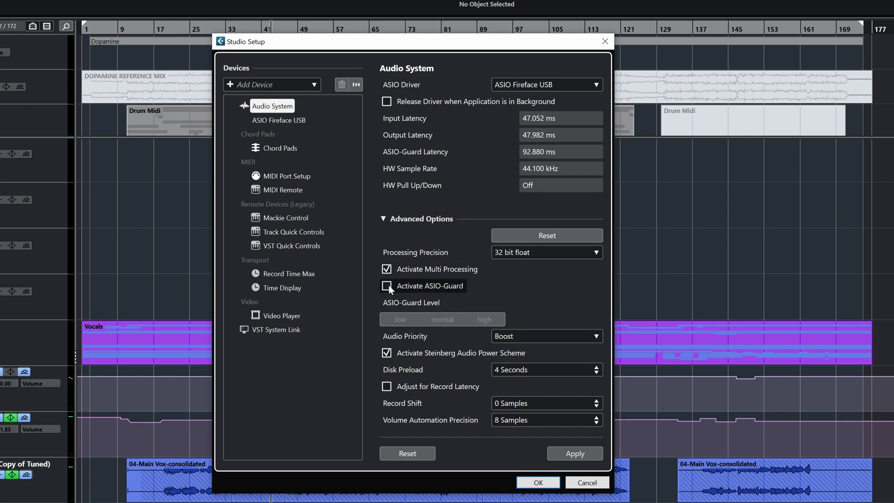
{"action": "left_click", "coordinate": [387, 286]}
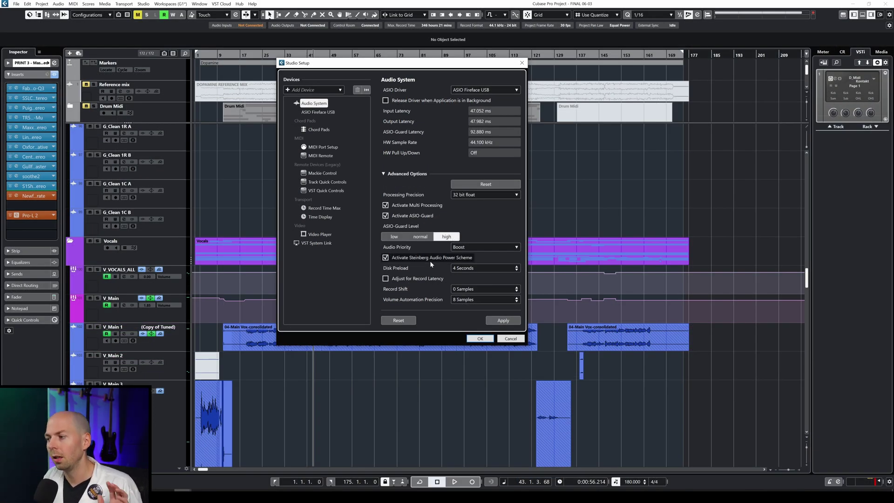
{"action": "left_click", "coordinate": [394, 237]}
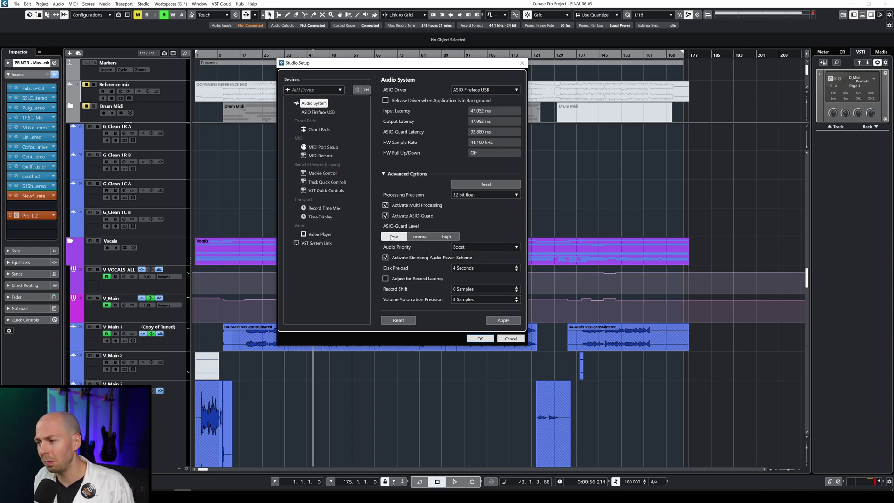
{"action": "left_click", "coordinate": [445, 237]}
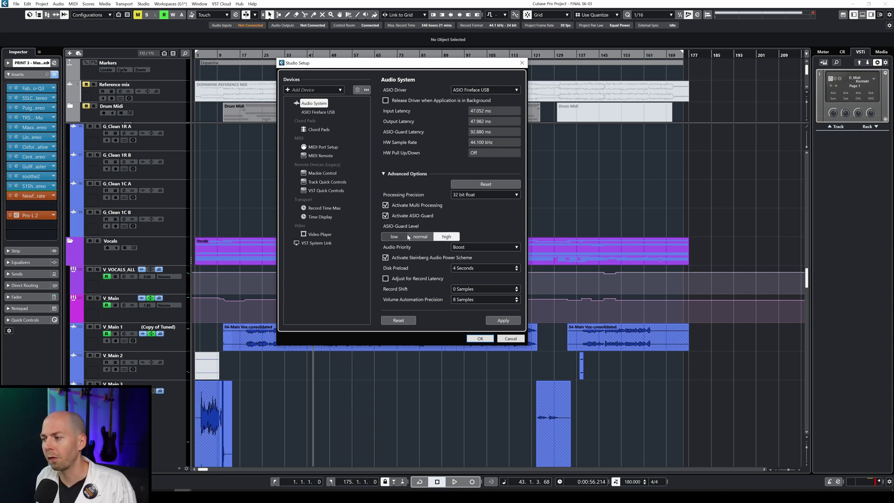
{"action": "left_click", "coordinate": [486, 340]}
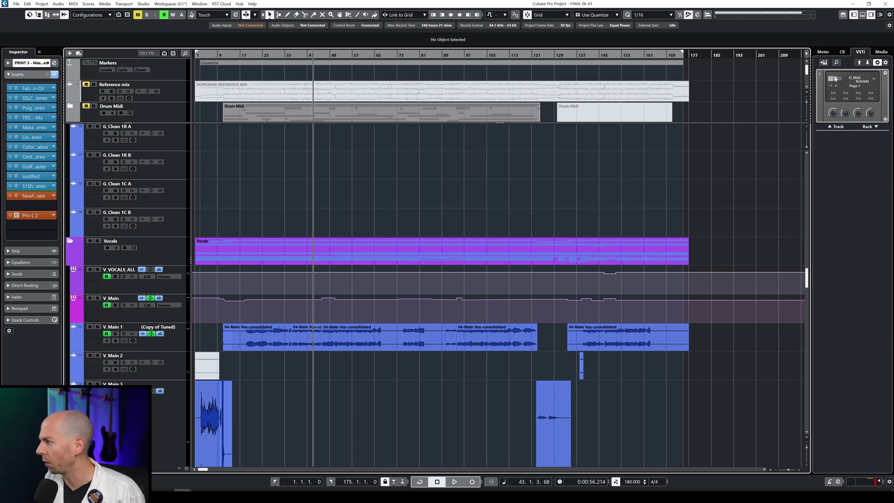
Widen the instrument rack panel, stop the drum playback, and close the Kontakt window.
{"action": "left_click_drag", "start_coordinate": [812, 85], "coordinate": [756, 86]}
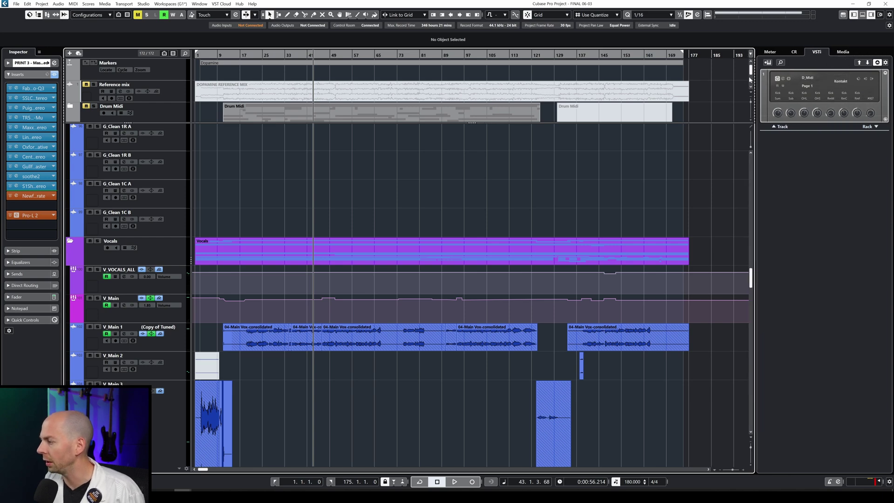
{"action": "scroll", "coordinate": [543, 344], "scroll_direction": "down", "scroll_amount": 10}
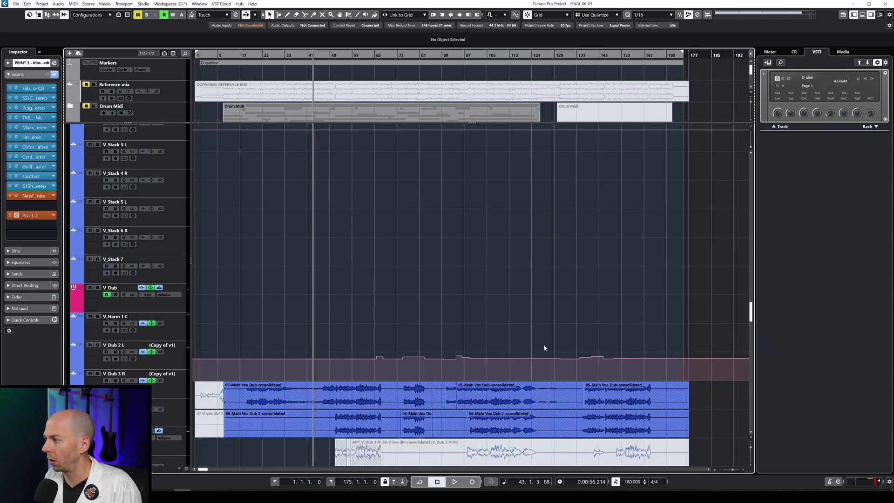
{"action": "scroll", "coordinate": [512, 382], "scroll_direction": "down", "scroll_amount": 5}
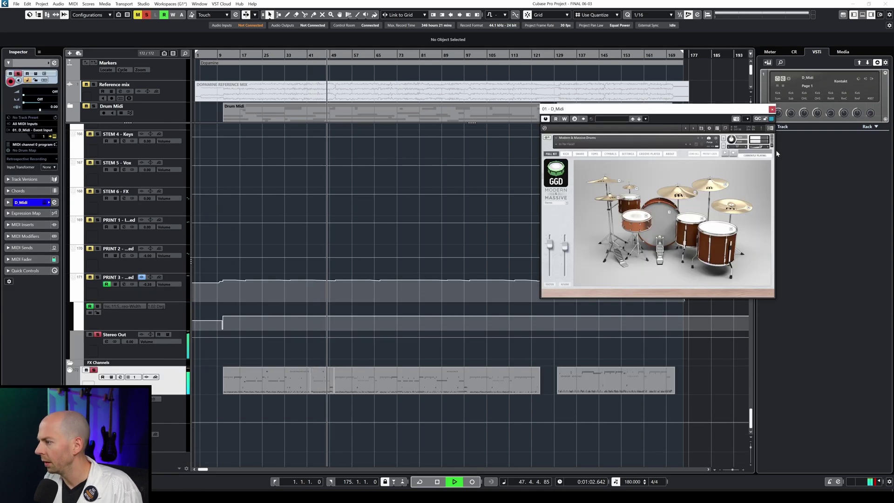
{"action": "key", "text": "space"}
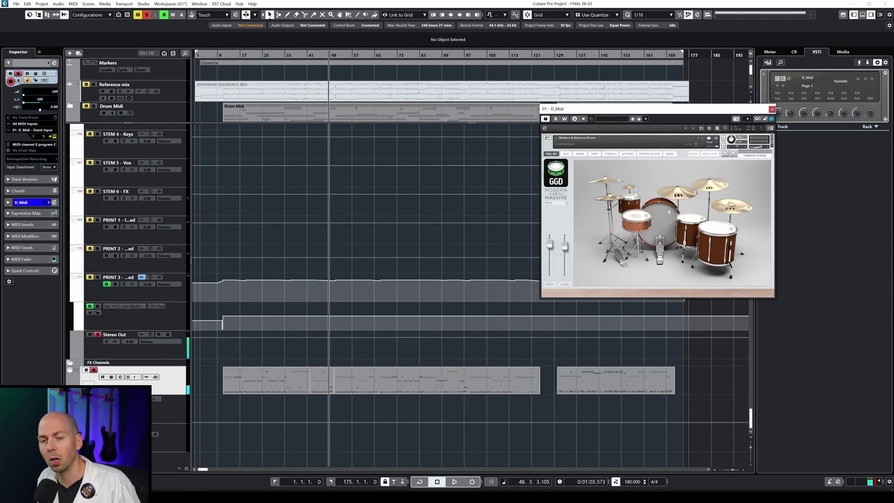
{"action": "left_click", "coordinate": [772, 110]}
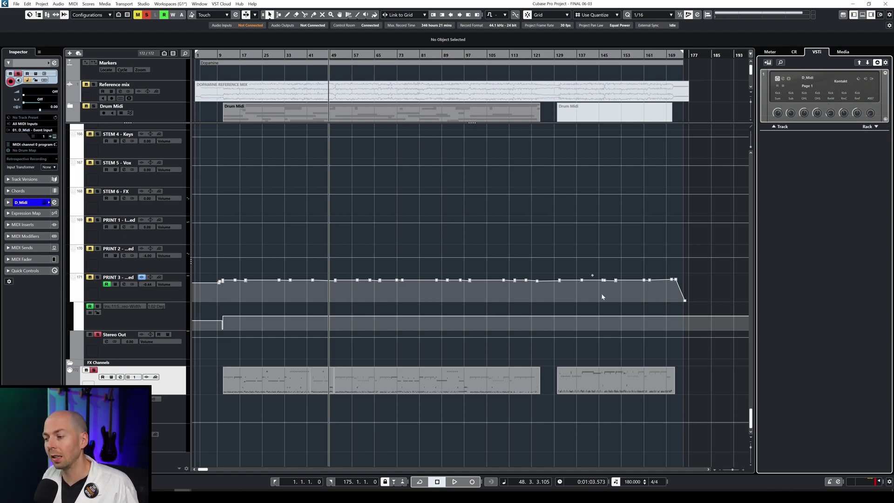
{"action": "scroll", "coordinate": [440, 250], "scroll_direction": "up", "scroll_amount": 15}
{"action": "scroll", "coordinate": [440, 250], "scroll_direction": "up", "scroll_amount": 6}
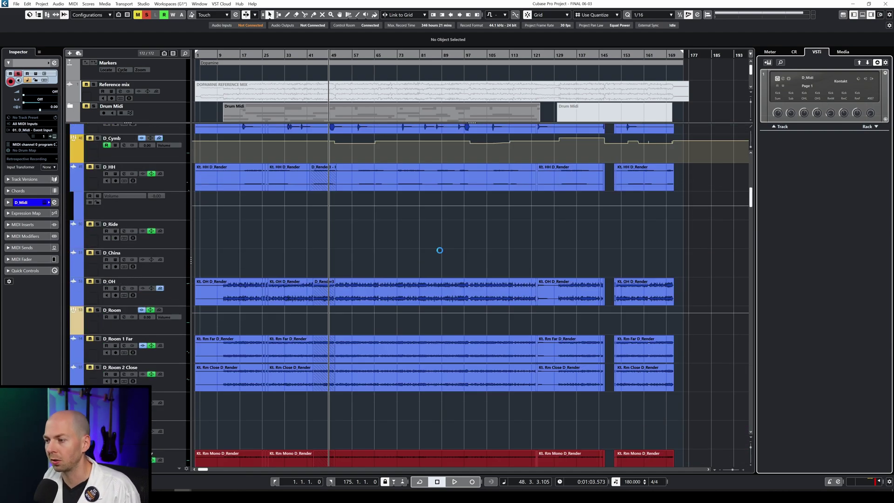
{"action": "scroll", "coordinate": [277, 281], "scroll_direction": "up", "scroll_amount": 5}
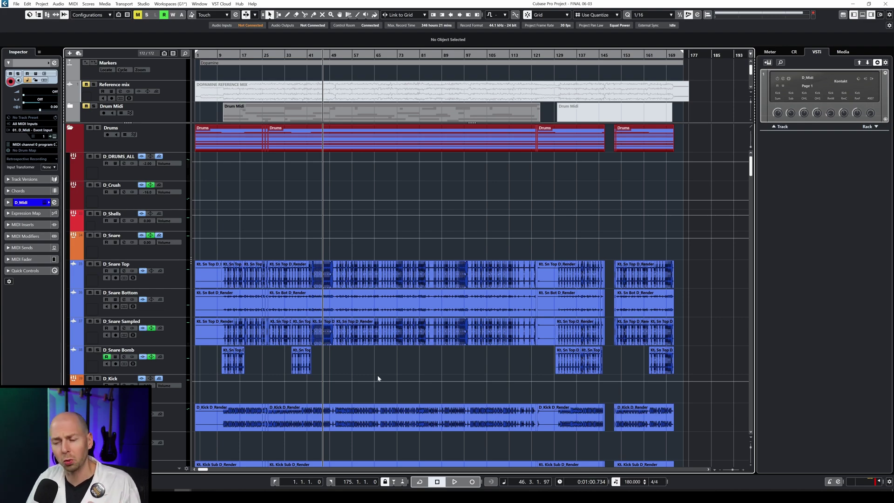
{"action": "scroll", "coordinate": [372, 350], "scroll_direction": "down", "scroll_amount": 10}
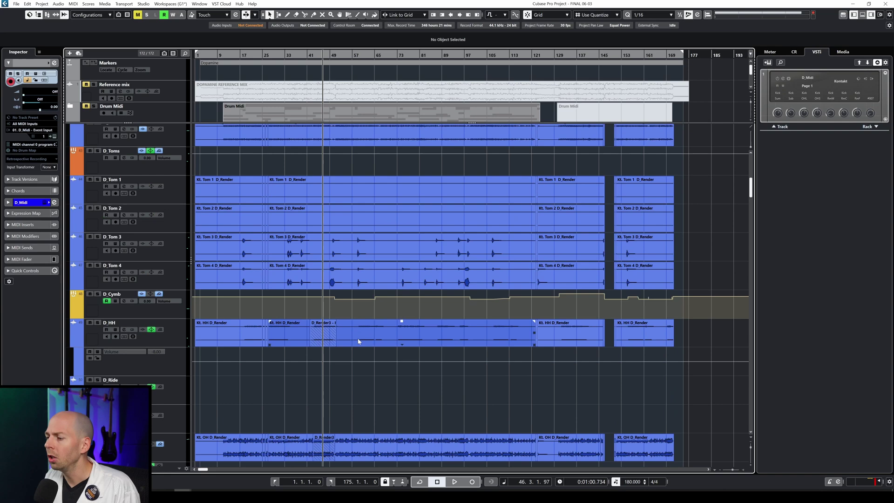
{"action": "scroll", "coordinate": [329, 256], "scroll_direction": "down", "scroll_amount": 5}
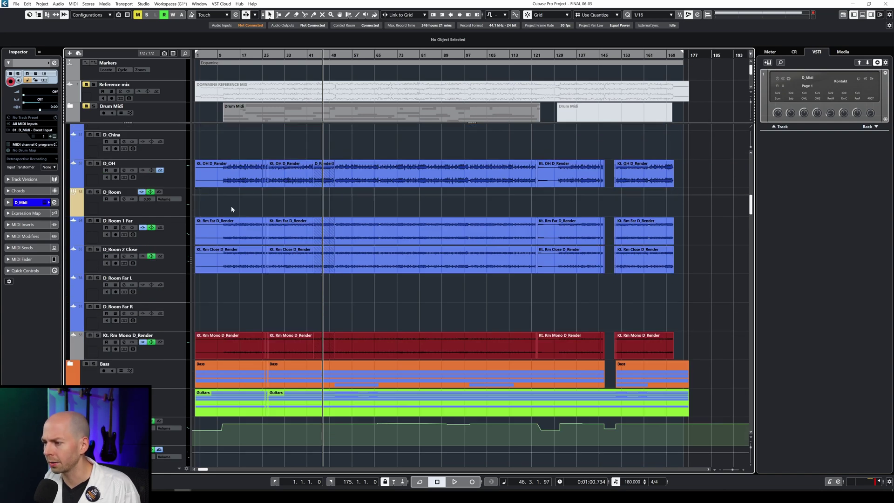
{"action": "scroll", "coordinate": [237, 319], "scroll_direction": "down", "scroll_amount": 3}
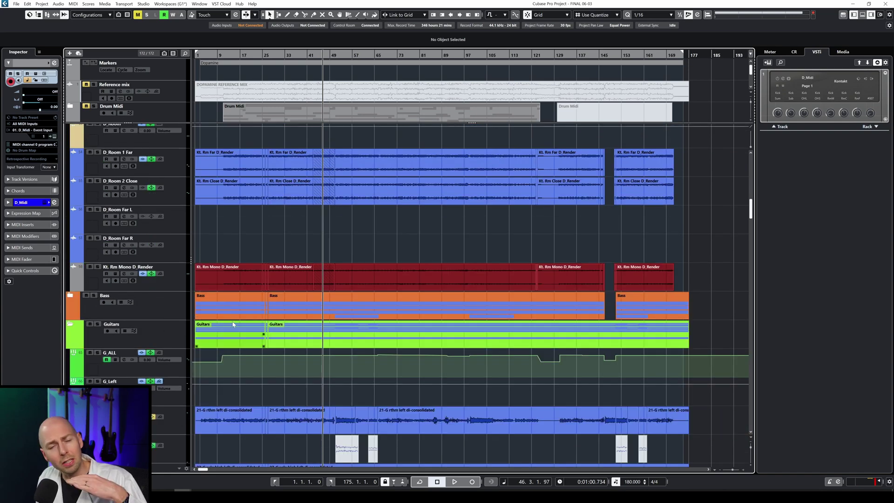
{"action": "scroll", "coordinate": [239, 330], "scroll_direction": "down", "scroll_amount": 3}
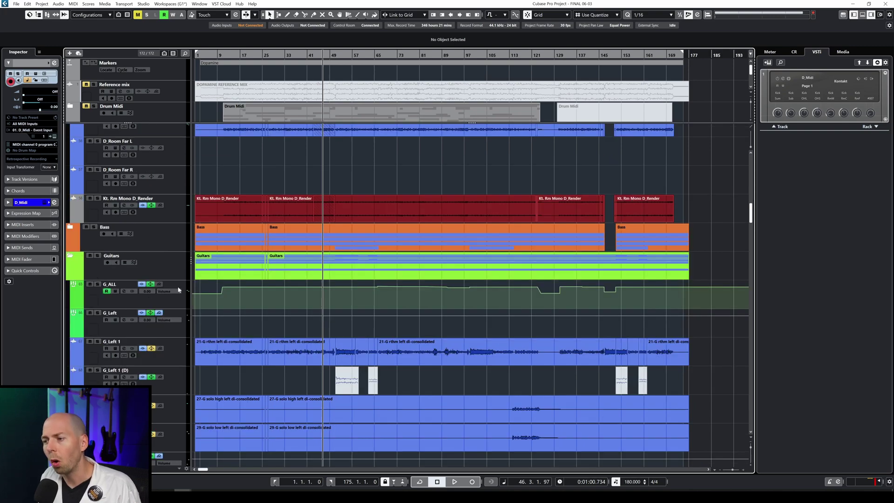
{"action": "scroll", "coordinate": [241, 374], "scroll_direction": "down", "scroll_amount": 15}
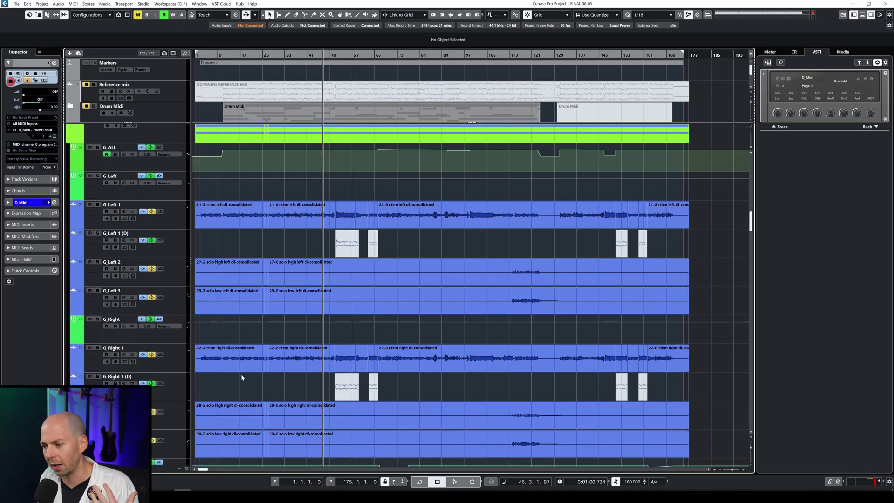
{"action": "scroll", "coordinate": [241, 377], "scroll_direction": "down", "scroll_amount": 15}
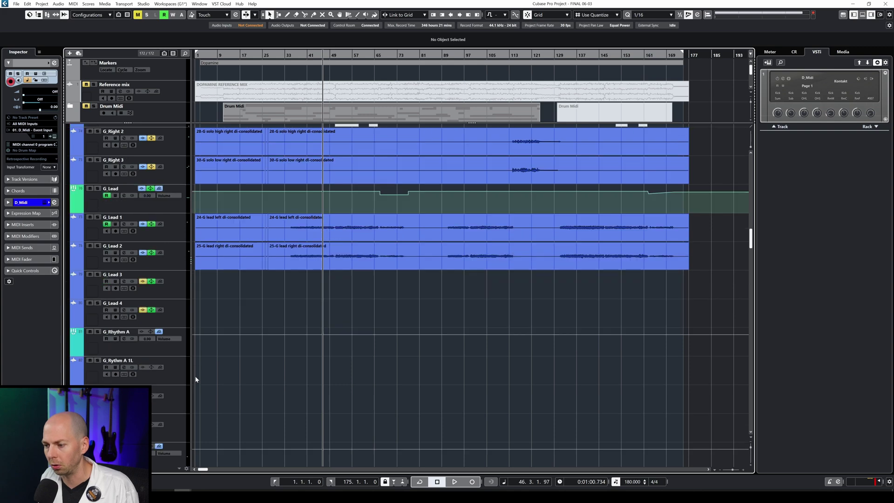
{"action": "scroll", "coordinate": [275, 275], "scroll_direction": "down", "scroll_amount": 3}
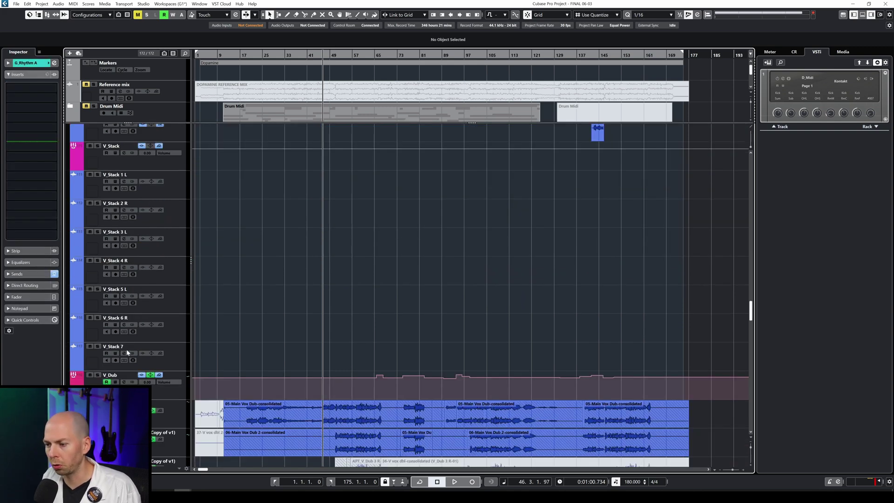
{"action": "scroll", "coordinate": [214, 265], "scroll_direction": "up", "scroll_amount": 6}
{"action": "scroll", "coordinate": [163, 260], "scroll_direction": "down", "scroll_amount": 3}
{"action": "left_click", "coordinate": [122, 231]}
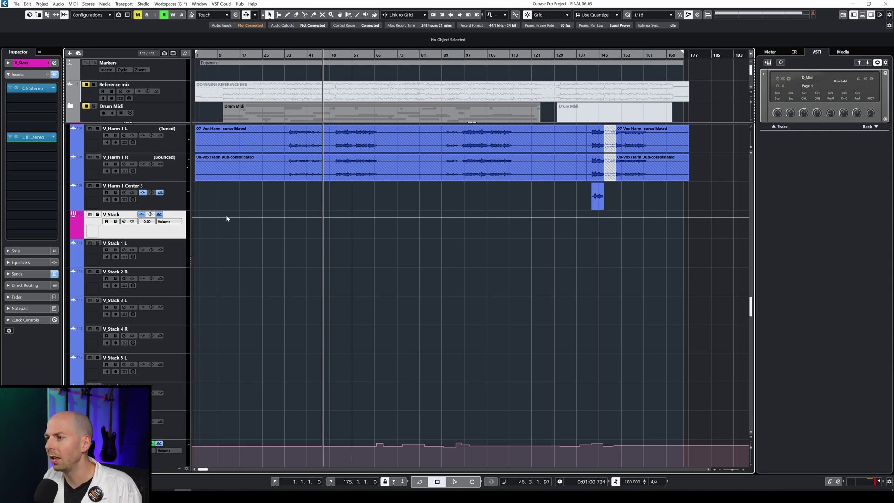
Deactivate the C6 Stereo insert on V_Stack, then close the C6 and L1 windows.
{"action": "left_click", "coordinate": [10, 88]}
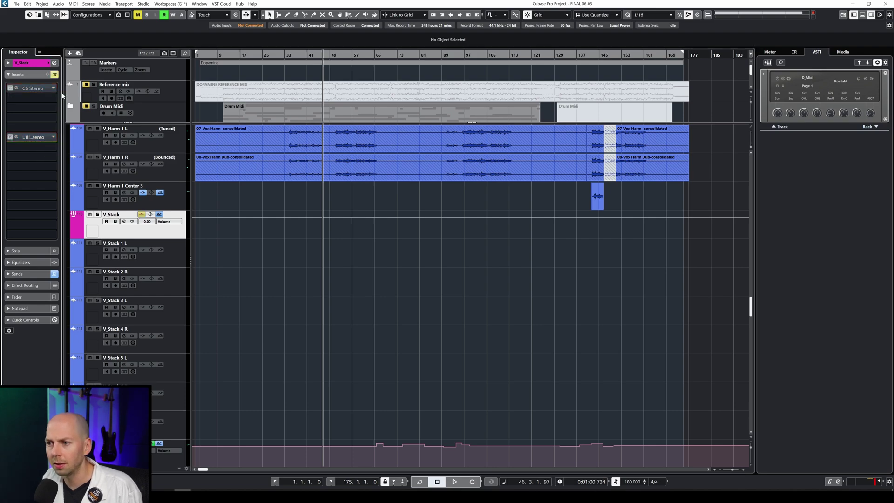
{"action": "left_click", "coordinate": [32, 88]}
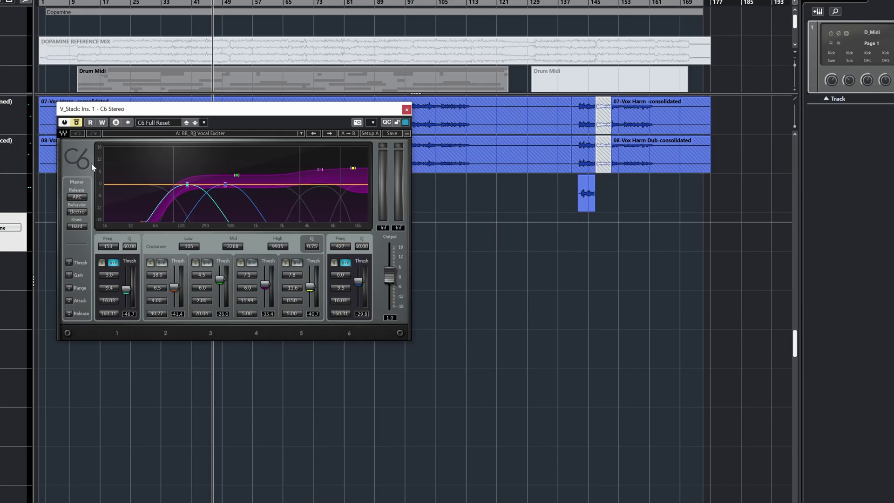
{"action": "left_click", "coordinate": [64, 122]}
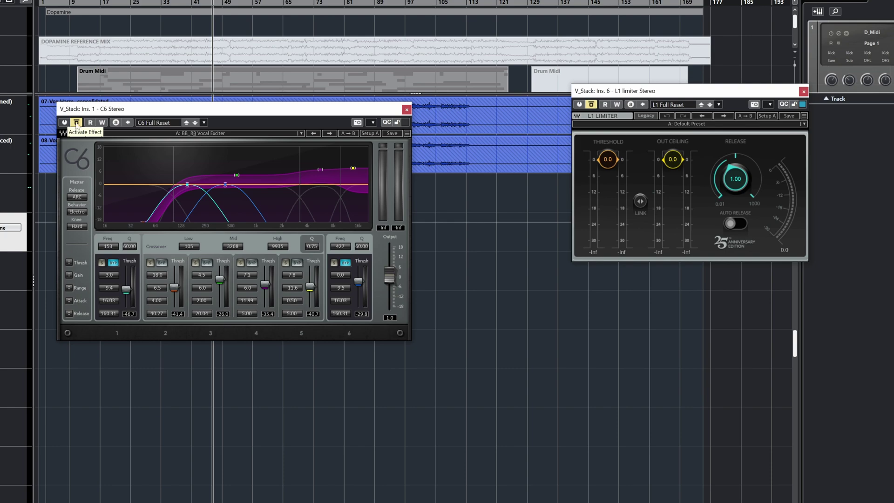
{"action": "left_click", "coordinate": [407, 109]}
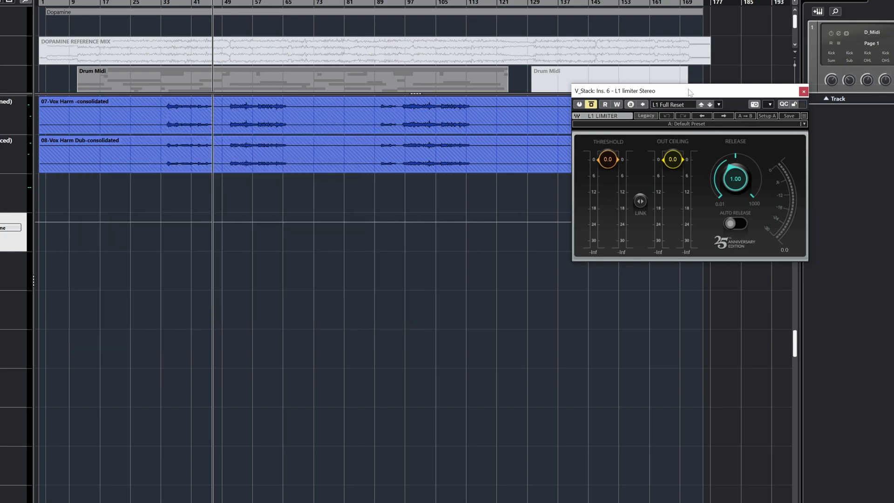
{"action": "left_click", "coordinate": [804, 92]}
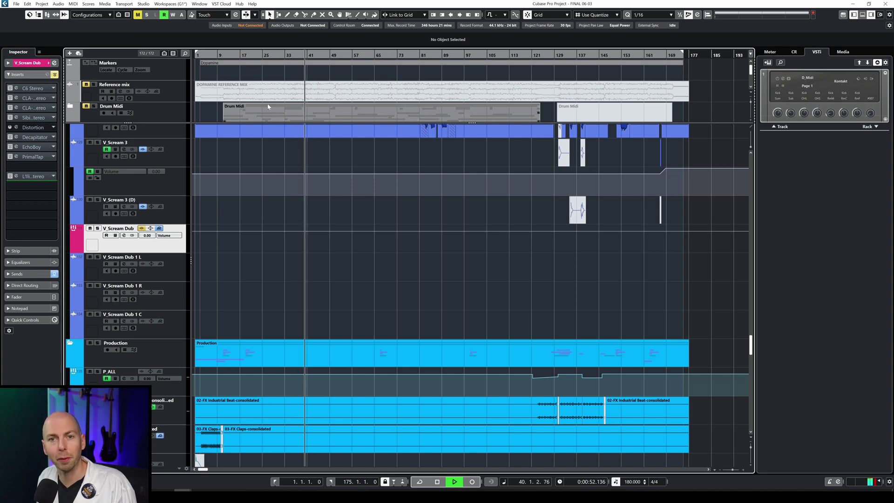
{"action": "scroll", "coordinate": [307, 316], "scroll_direction": "up", "scroll_amount": 15}
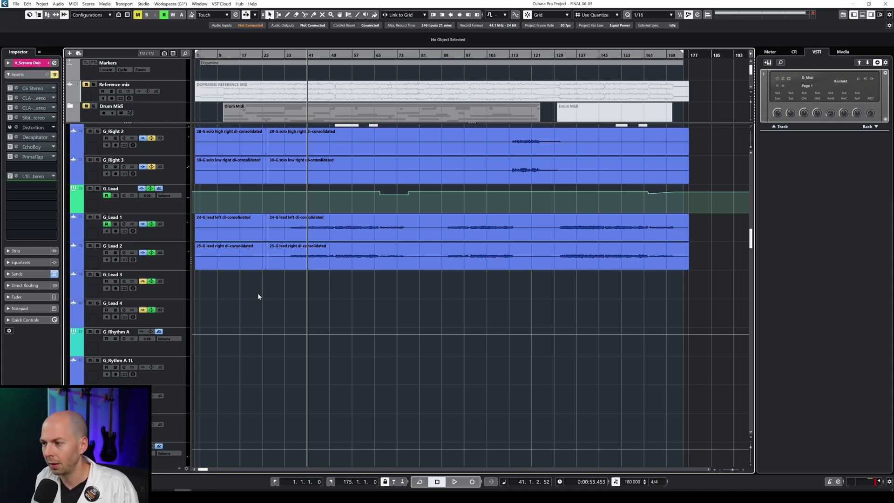
{"action": "key", "text": "super"}
Search 'power' to reach Power & sleep settings, then open the additional Power Options panel.
{"action": "type", "text": "power"}
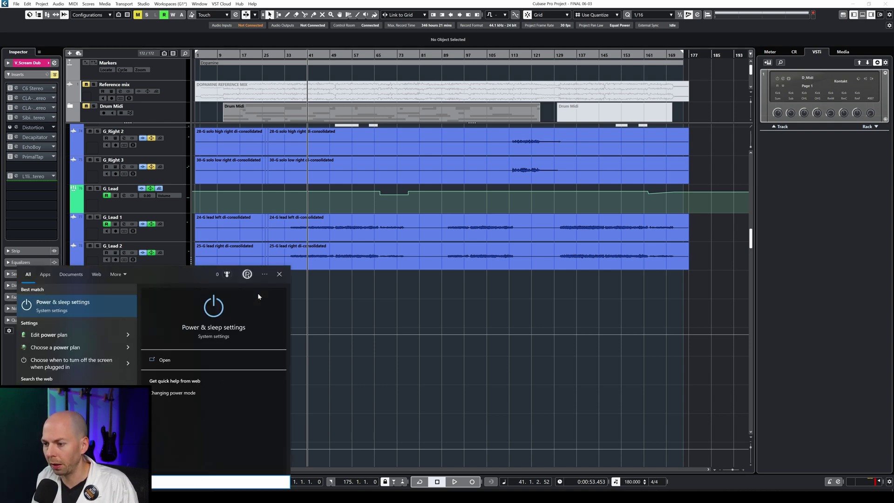
{"action": "key", "text": "Return"}
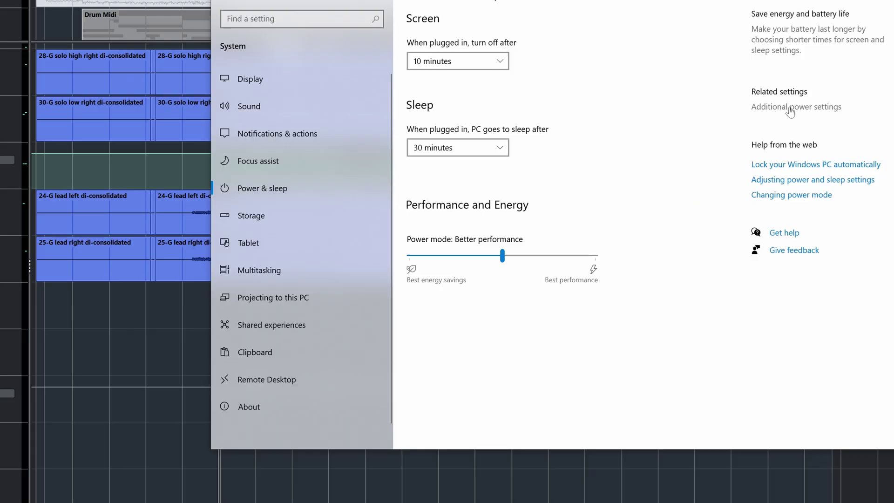
{"action": "left_click", "coordinate": [661, 163]}
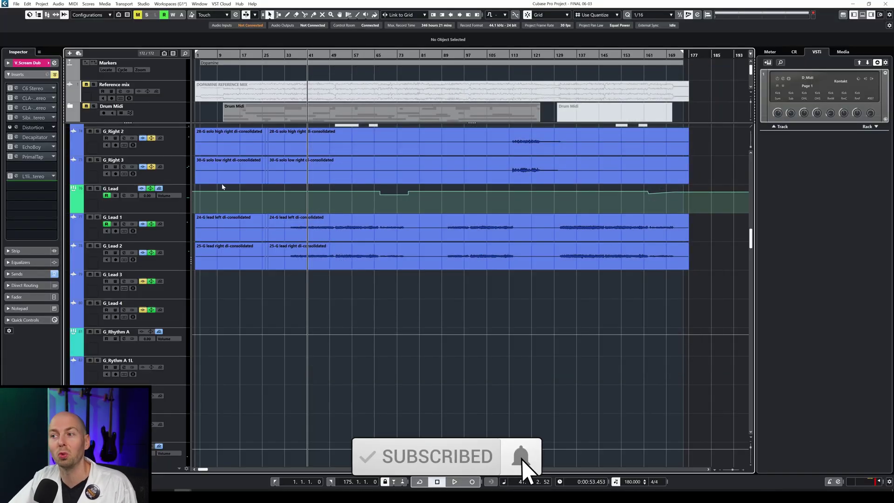
{"action": "left_click", "coordinate": [142, 4]}
Enable Activate Steinberg Audio Power Scheme in Studio Setup and confirm with OK.
{"action": "left_click", "coordinate": [210, 145]}
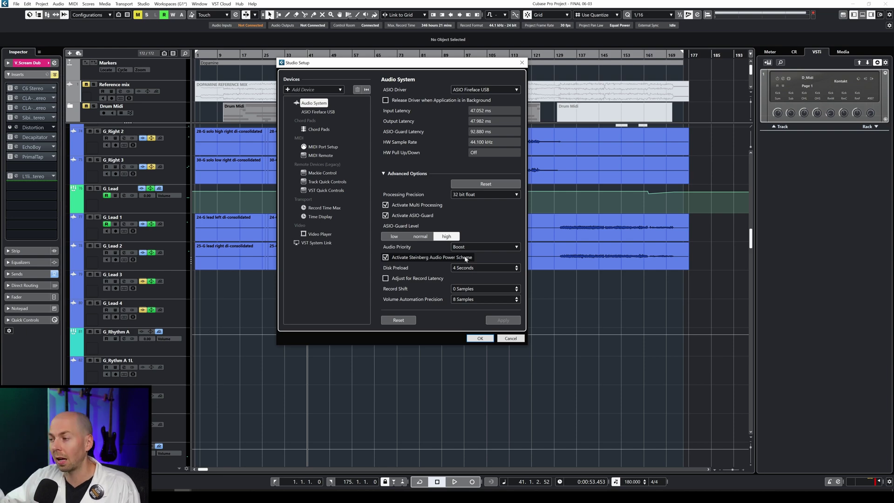
{"action": "left_click", "coordinate": [479, 338]}
{"action": "scroll", "coordinate": [347, 356], "scroll_direction": "down", "scroll_amount": 2}
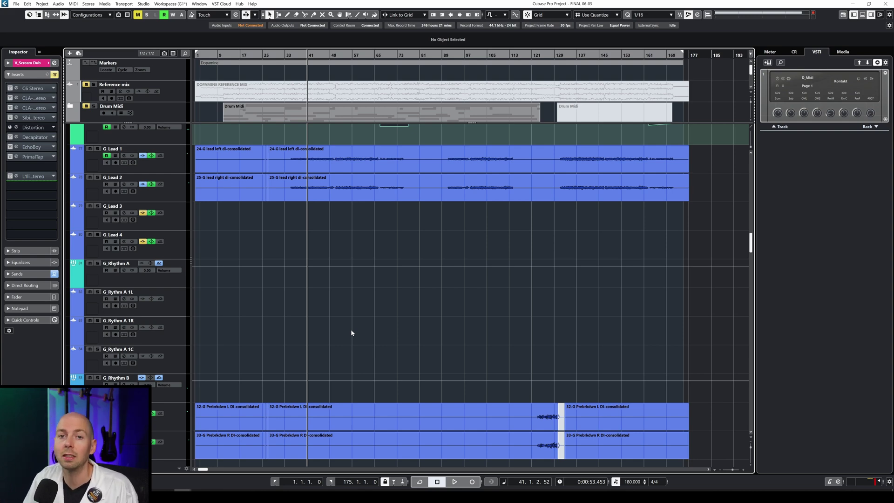
{"action": "scroll", "coordinate": [350, 329], "scroll_direction": "down", "scroll_amount": 5}
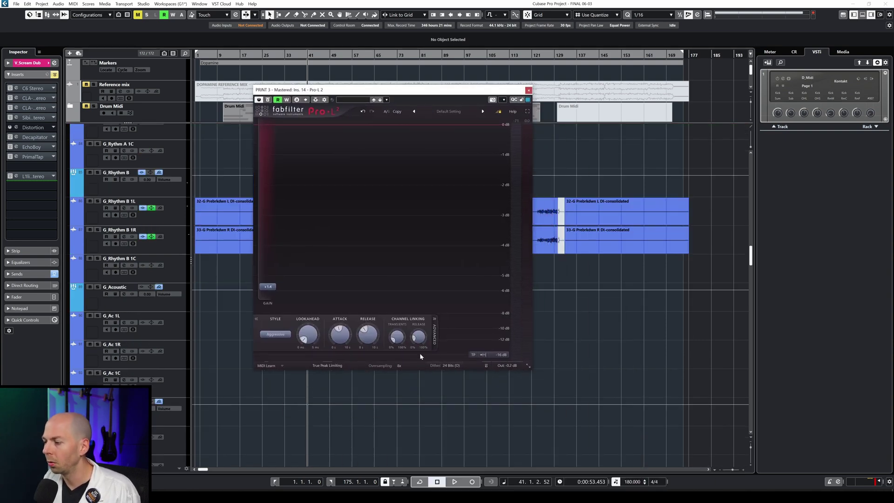
Lower Pro-L 2 oversampling to 4x and audition playback from bar 36.
{"action": "left_click", "coordinate": [402, 368]}
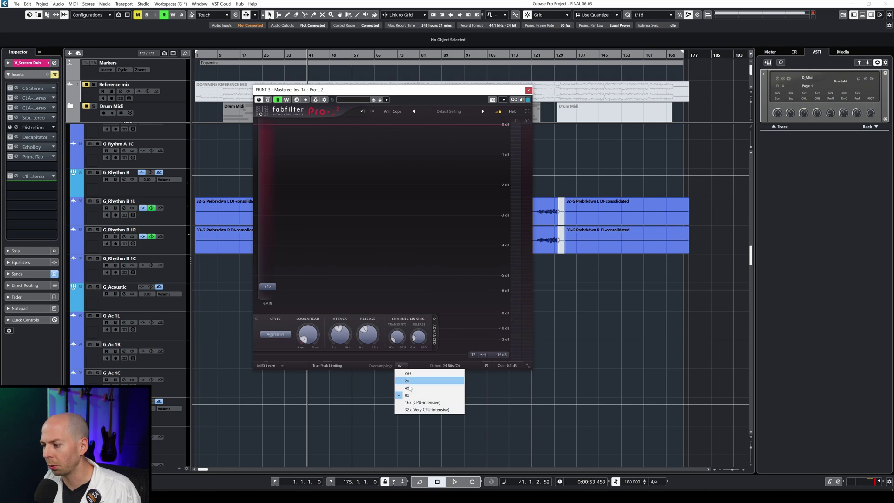
{"action": "left_click", "coordinate": [401, 387]}
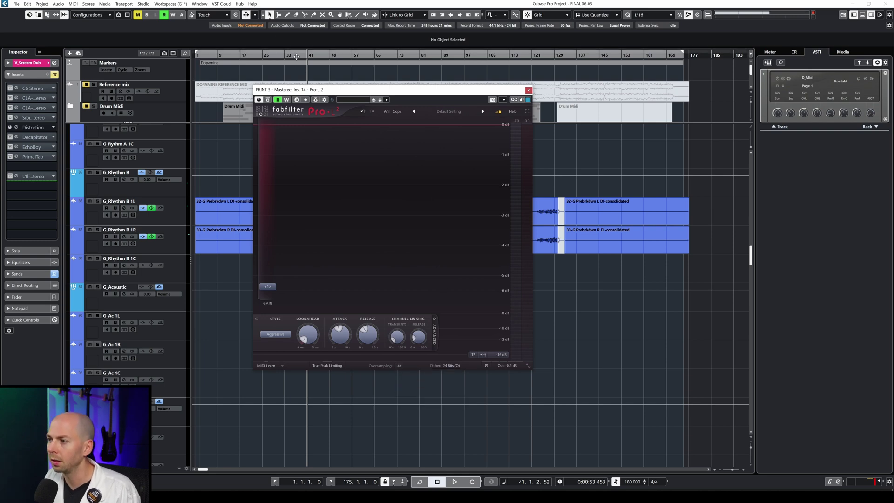
{"action": "left_click", "coordinate": [294, 56]}
{"action": "key", "text": "space"}
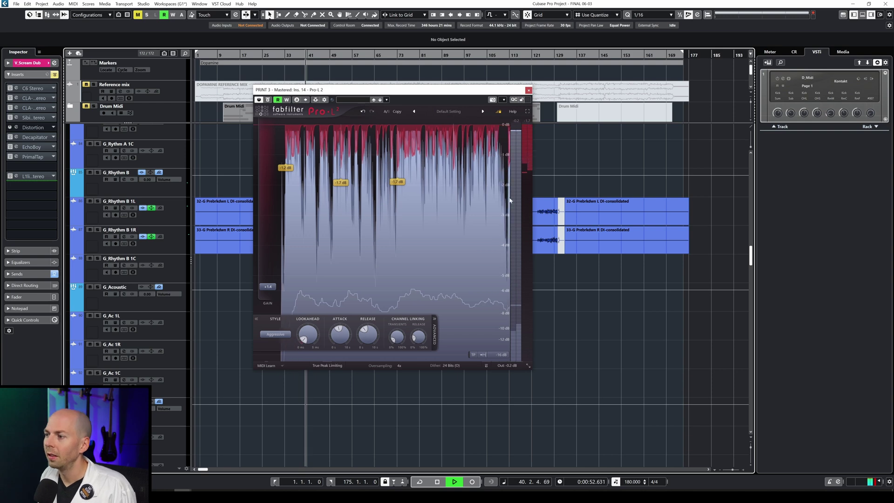
{"action": "key", "text": "space"}
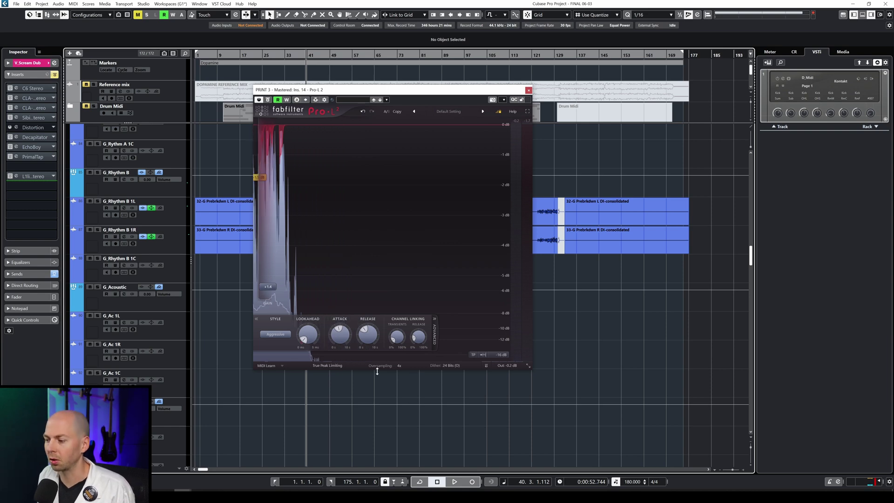
Restore Pro-L 2 oversampling to 8x, audition from bar 25, and close the limiter.
{"action": "left_click", "coordinate": [398, 365]}
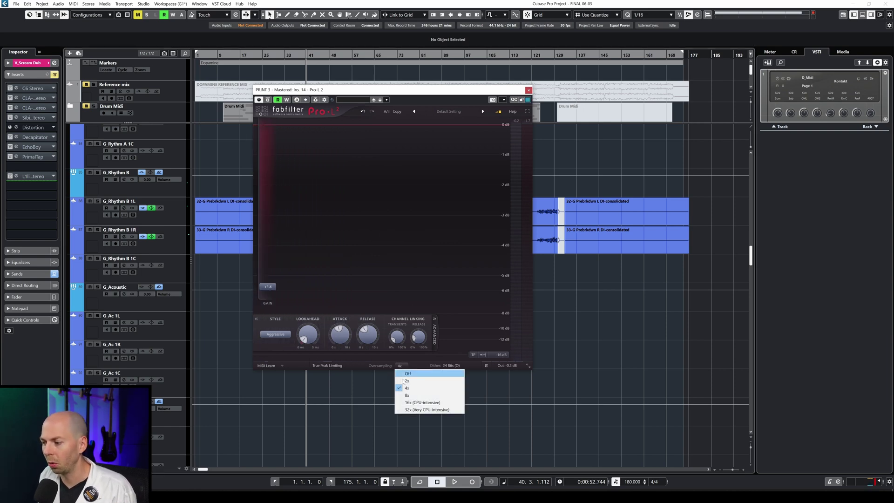
{"action": "left_click", "coordinate": [407, 394]}
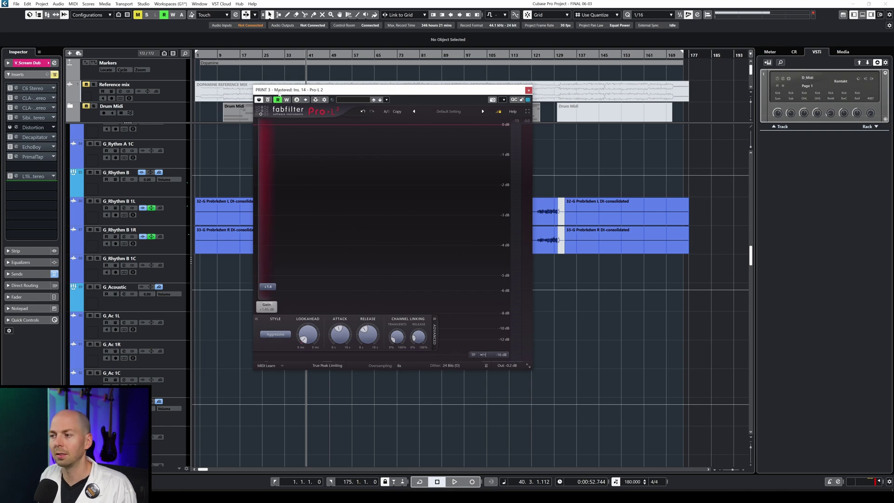
{"action": "double_click", "coordinate": [268, 56]}
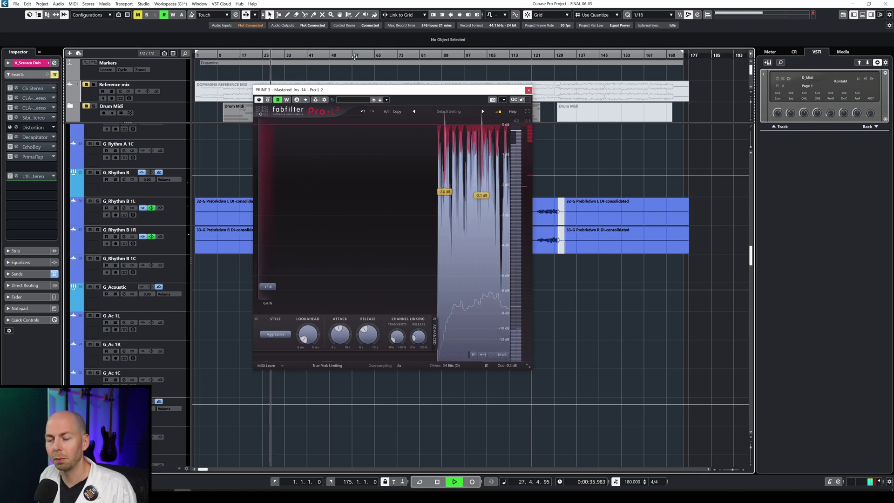
{"action": "key", "text": "space"}
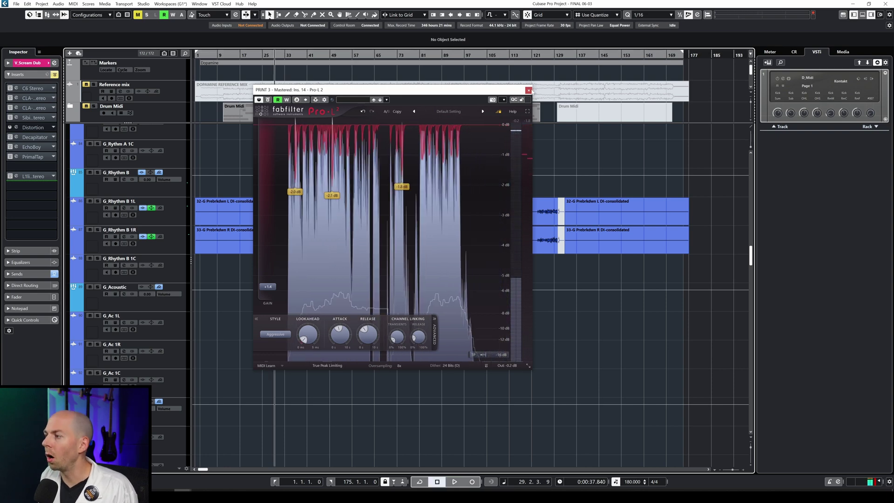
{"action": "left_click", "coordinate": [528, 90]}
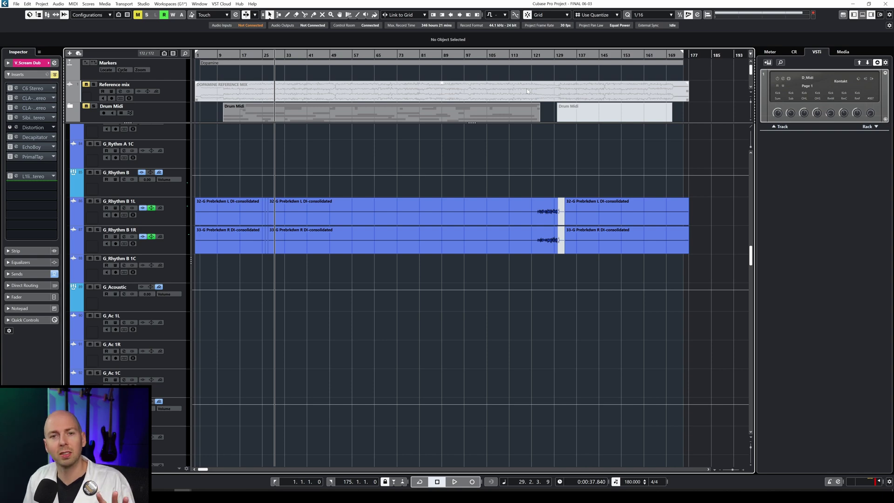
Scroll up and down through every project track to review the arrangement.
{"action": "scroll", "coordinate": [396, 403], "scroll_direction": "up", "scroll_amount": 2}
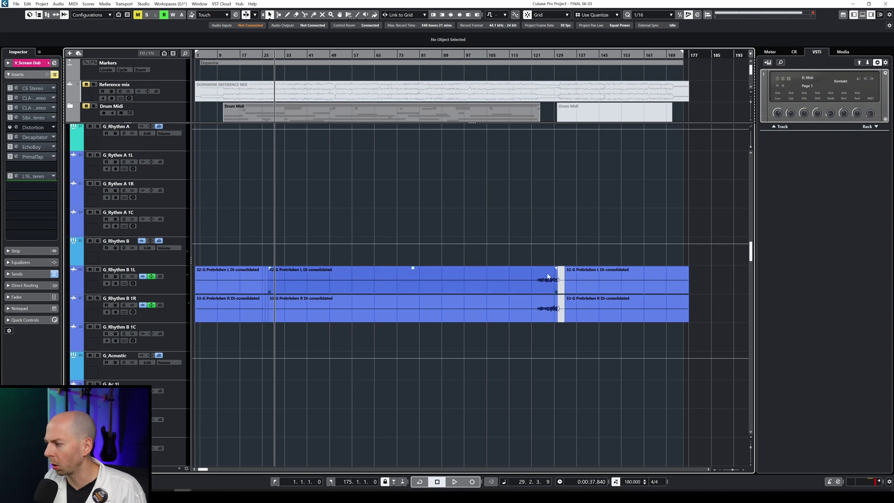
{"action": "scroll", "coordinate": [558, 279], "scroll_direction": "up", "scroll_amount": 6}
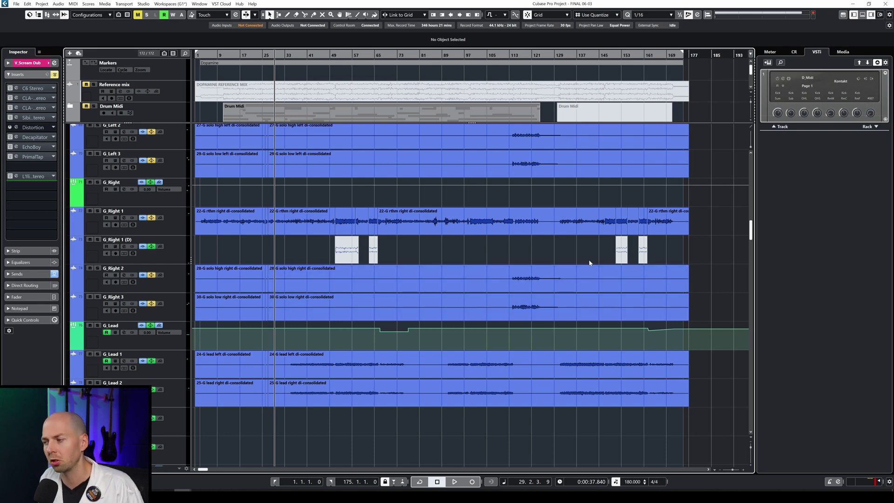
{"action": "scroll", "coordinate": [589, 261], "scroll_direction": "up", "scroll_amount": 3}
{"action": "scroll", "coordinate": [450, 284], "scroll_direction": "up", "scroll_amount": 10}
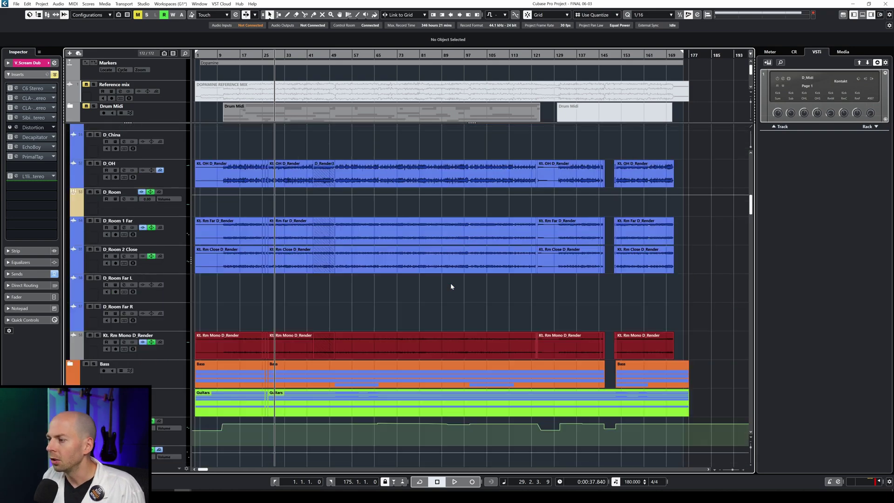
{"action": "scroll", "coordinate": [421, 308], "scroll_direction": "up", "scroll_amount": 3}
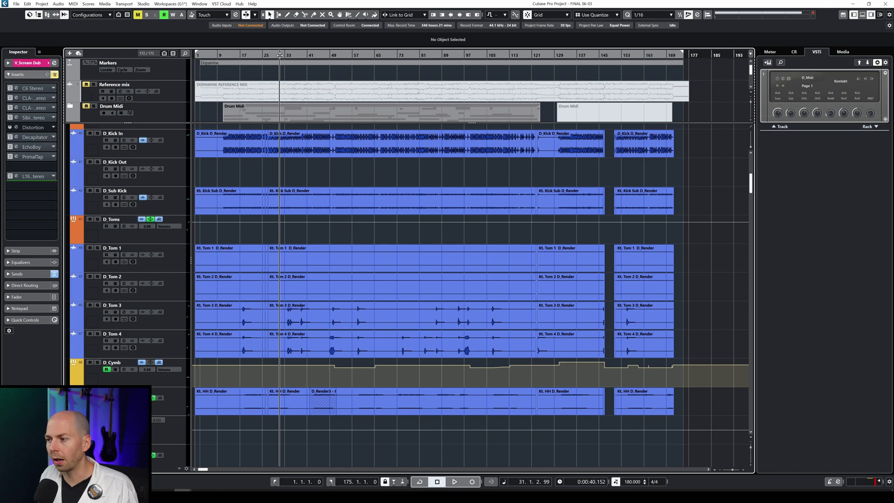
{"action": "scroll", "coordinate": [274, 55], "scroll_direction": "up", "scroll_amount": 1}
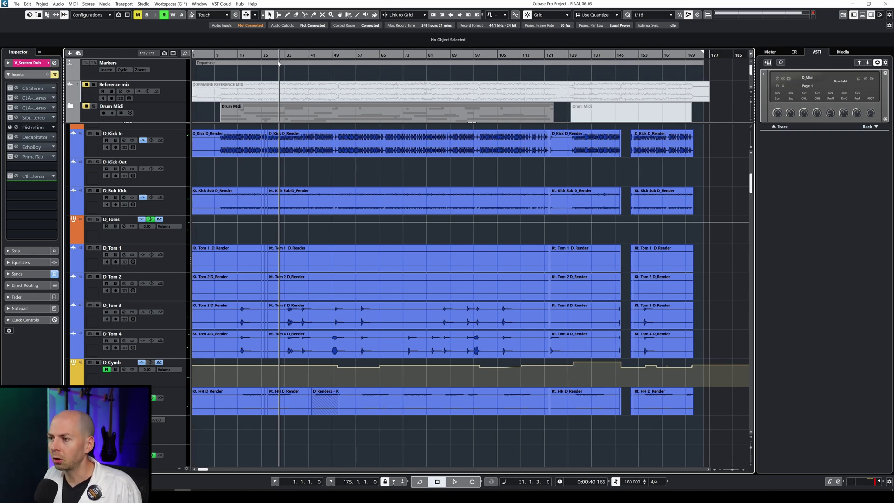
{"action": "scroll", "coordinate": [278, 139], "scroll_direction": "up", "scroll_amount": 9}
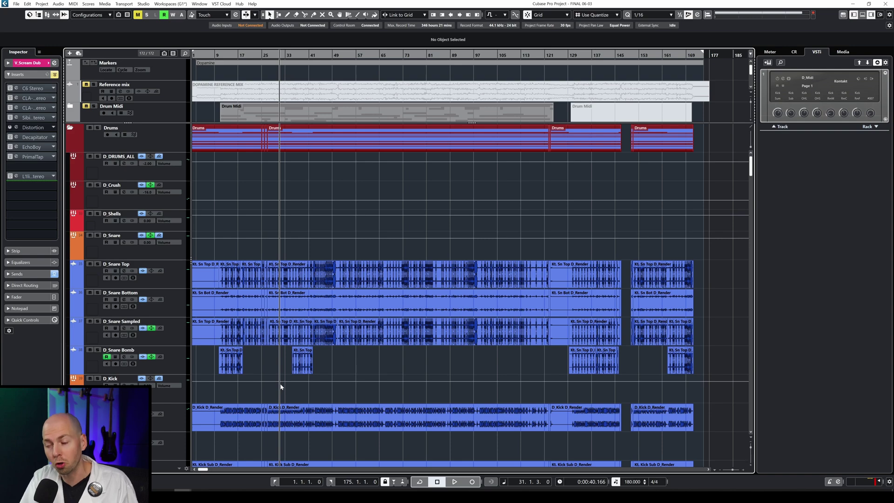
{"action": "scroll", "coordinate": [280, 319], "scroll_direction": "down", "scroll_amount": 7}
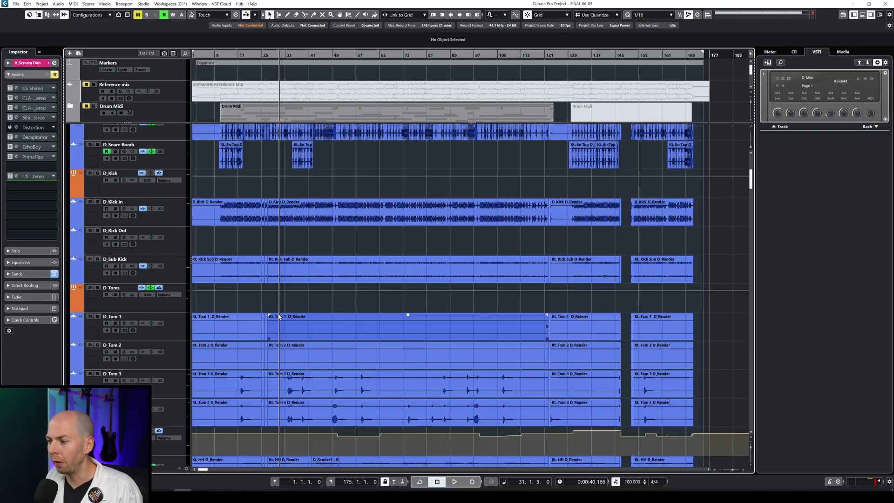
{"action": "scroll", "coordinate": [280, 316], "scroll_direction": "down", "scroll_amount": 2}
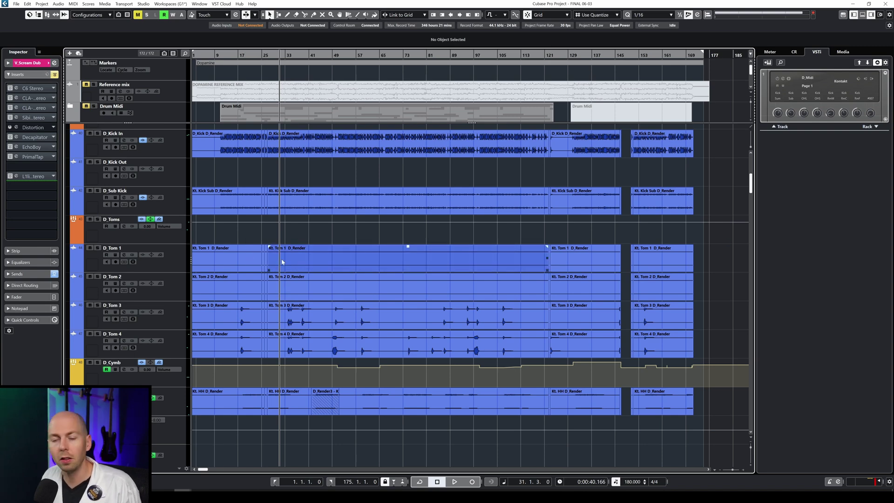
{"action": "scroll", "coordinate": [282, 260], "scroll_direction": "down", "scroll_amount": 10}
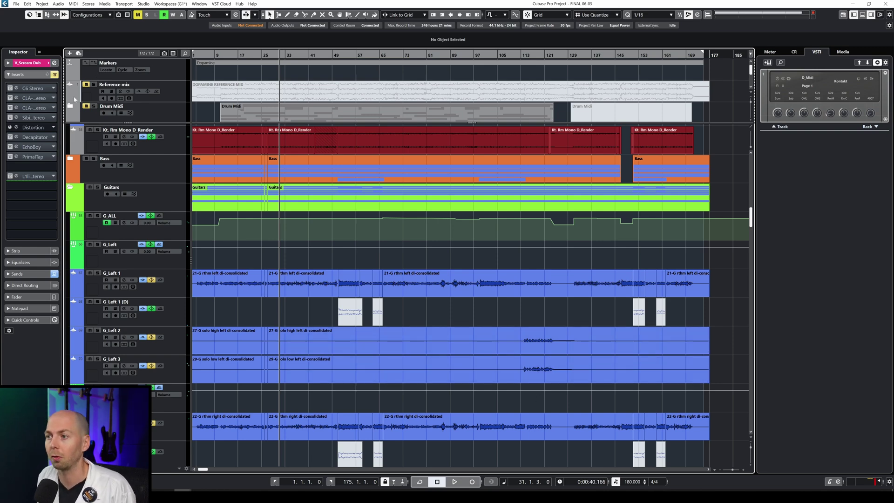
{"action": "scroll", "coordinate": [727, 337], "scroll_direction": "up", "scroll_amount": 6}
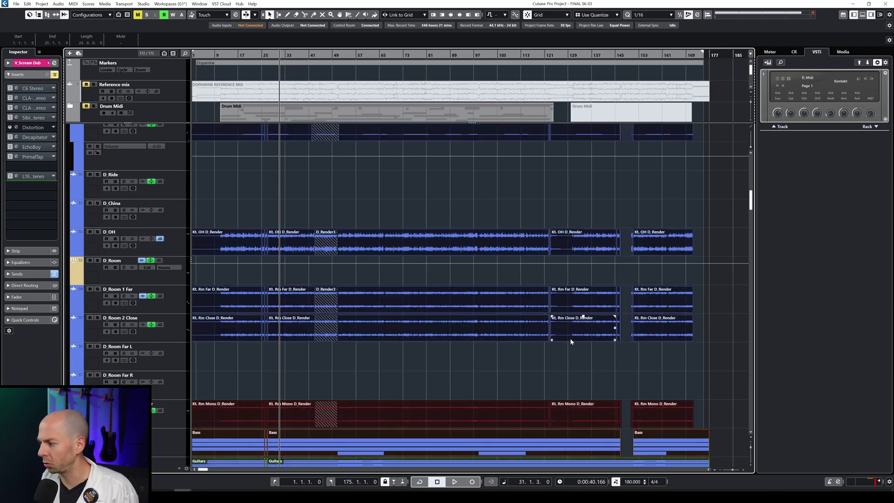
{"action": "scroll", "coordinate": [331, 210], "scroll_direction": "down", "scroll_amount": 10}
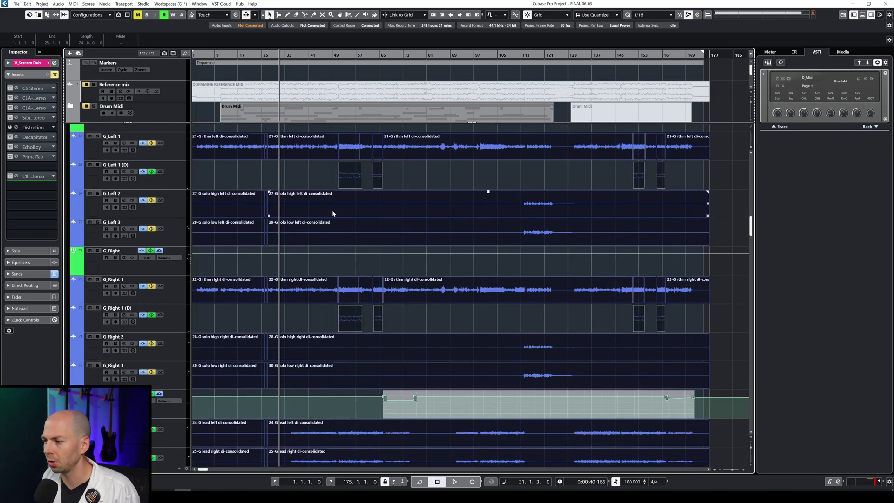
{"action": "left_click", "coordinate": [62, 5]}
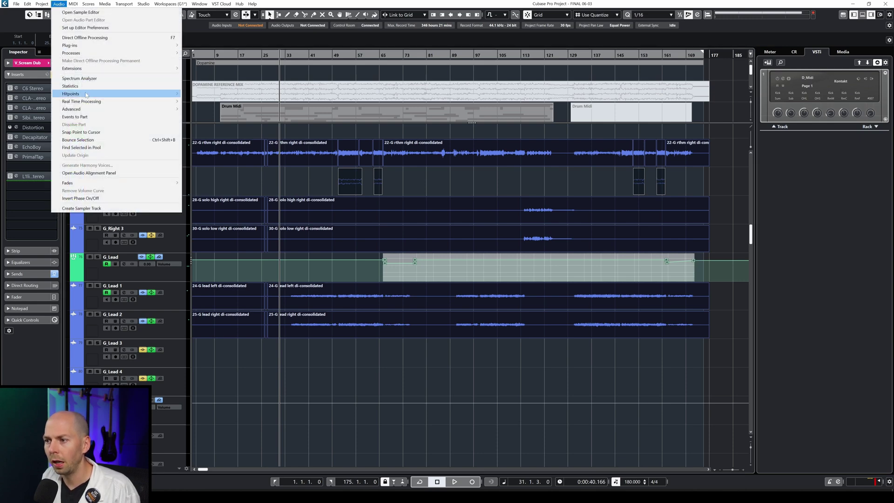
Open Audio > Advanced > Detect Silence and raise the Open Threshold to -55.50 dB.
{"action": "mouse_move", "coordinate": [92, 111]}
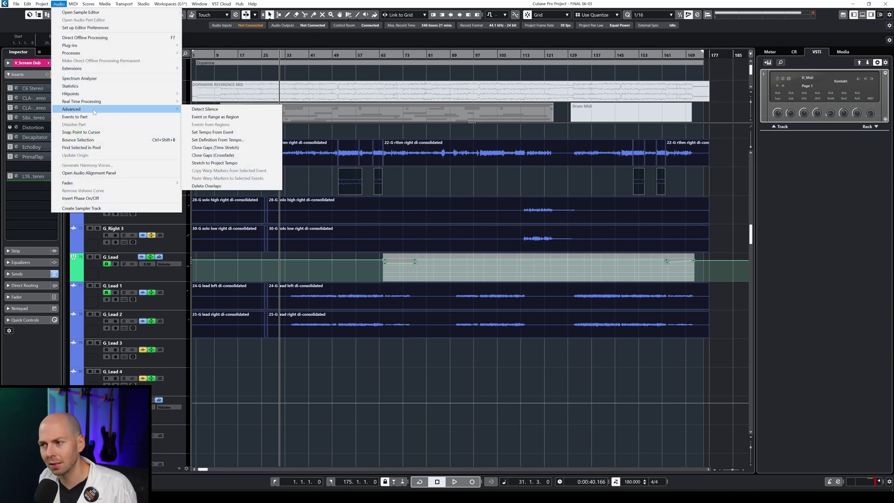
{"action": "left_click", "coordinate": [222, 111]}
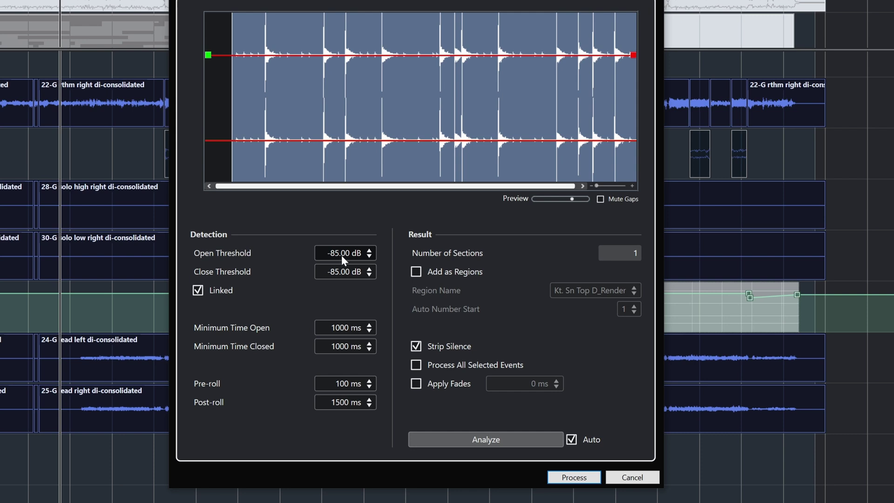
{"action": "left_click_drag", "start_coordinate": [341, 255], "coordinate": [344, 77]}
{"action": "left_click", "coordinate": [340, 252]}
Set the silence thresholds to -85.00 dB with Auto off and process all selected events.
{"action": "type", "text": "-85"}
{"action": "key", "text": "Return"}
{"action": "left_click", "coordinate": [442, 367]}
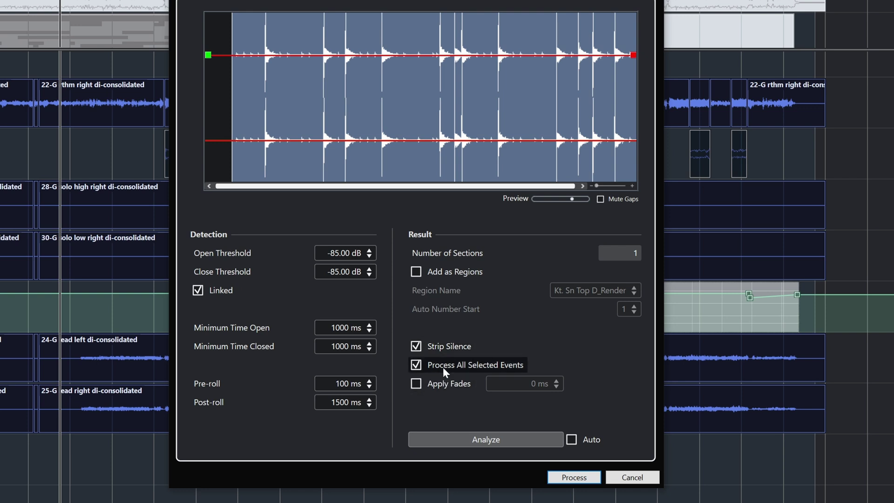
Apply 1 ms fades and strip silence from all selected events, splitting G_Lead 1 and G_Lead 2 into three parts each.
{"action": "left_click", "coordinate": [416, 386]}
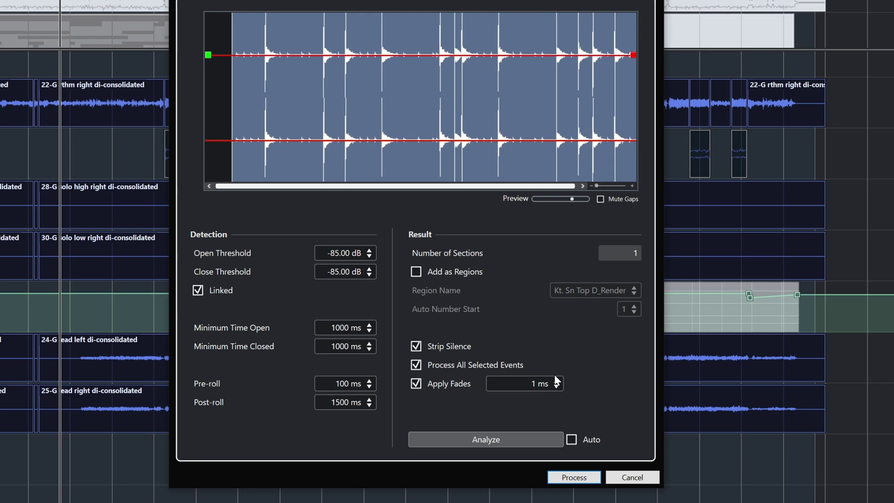
{"action": "left_click", "coordinate": [572, 441]}
{"action": "left_click", "coordinate": [570, 477]}
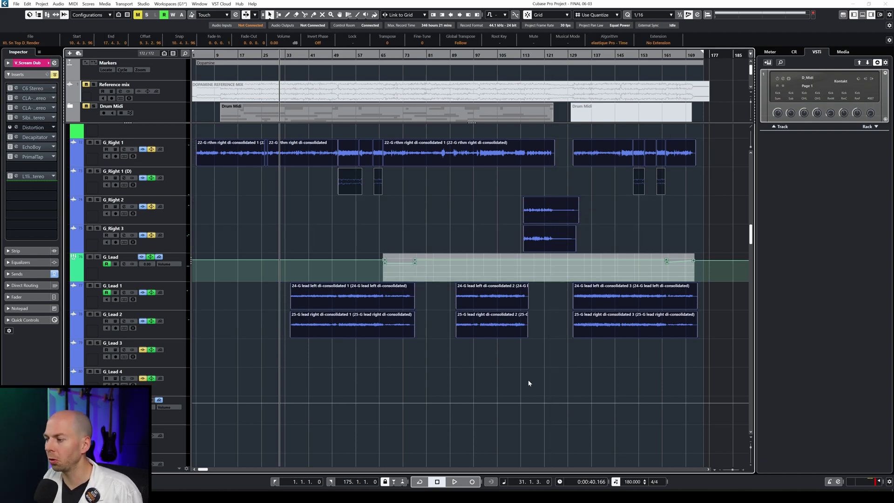
{"action": "scroll", "coordinate": [528, 379], "scroll_direction": "up", "scroll_amount": 6}
{"action": "scroll", "coordinate": [488, 383], "scroll_direction": "down", "scroll_amount": 3}
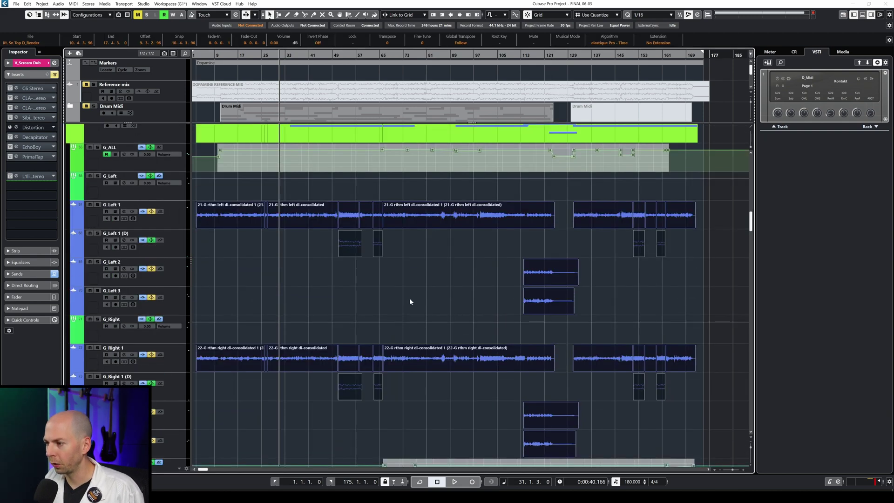
{"action": "scroll", "coordinate": [408, 298], "scroll_direction": "up", "scroll_amount": 10}
{"action": "left_click", "coordinate": [236, 286]}
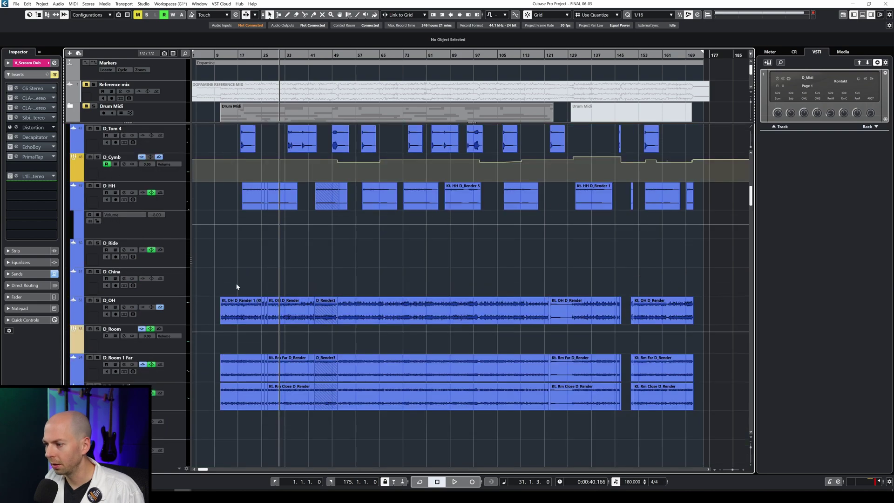
{"action": "scroll", "coordinate": [238, 260], "scroll_direction": "up", "scroll_amount": 3}
{"action": "scroll", "coordinate": [242, 254], "scroll_direction": "up", "scroll_amount": 10}
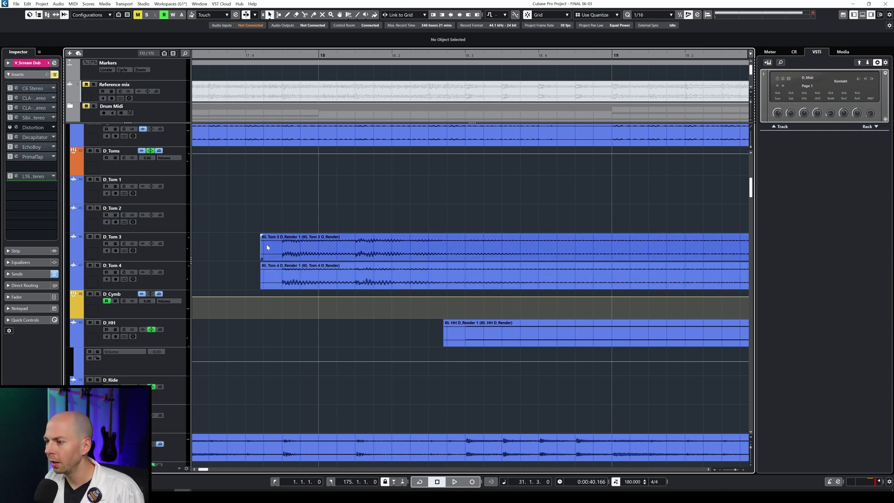
{"action": "scroll", "coordinate": [286, 256], "scroll_direction": "down", "scroll_amount": 5}
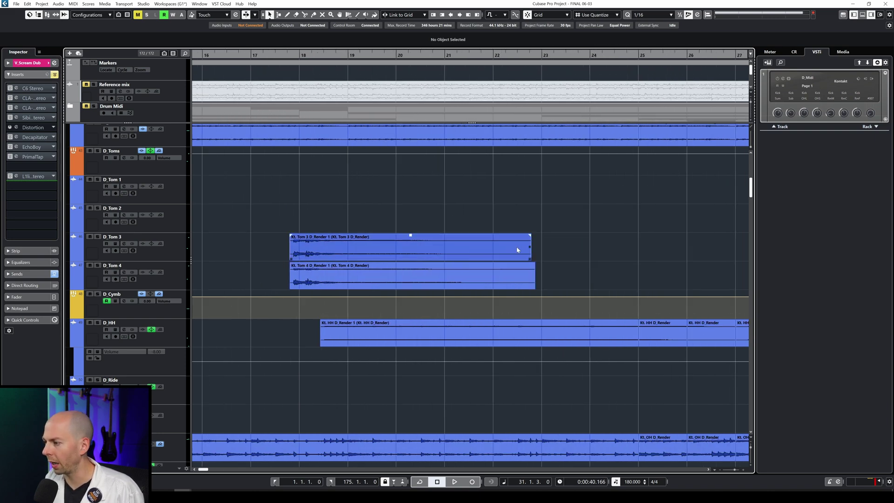
{"action": "scroll", "coordinate": [479, 285], "scroll_direction": "up", "scroll_amount": 4}
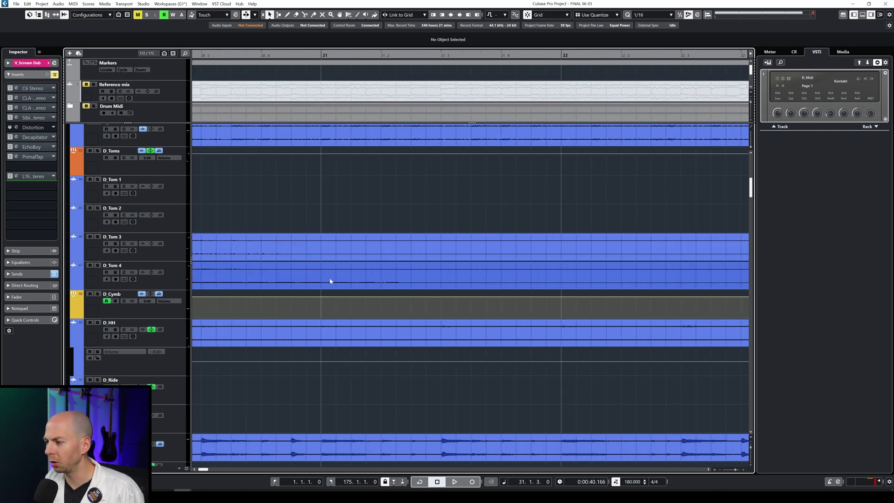
{"action": "scroll", "coordinate": [484, 346], "scroll_direction": "down", "scroll_amount": 10}
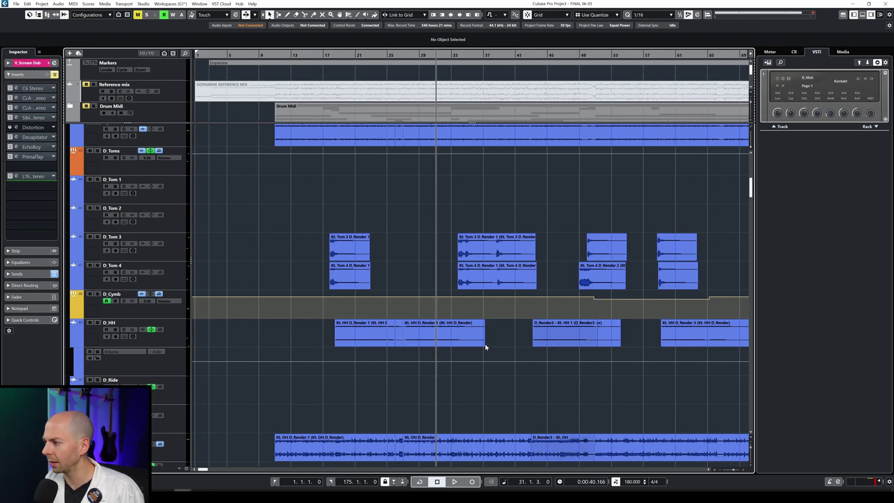
{"action": "scroll", "coordinate": [485, 347], "scroll_direction": "up", "scroll_amount": 5}
{"action": "scroll", "coordinate": [485, 347], "scroll_direction": "down", "scroll_amount": 5}
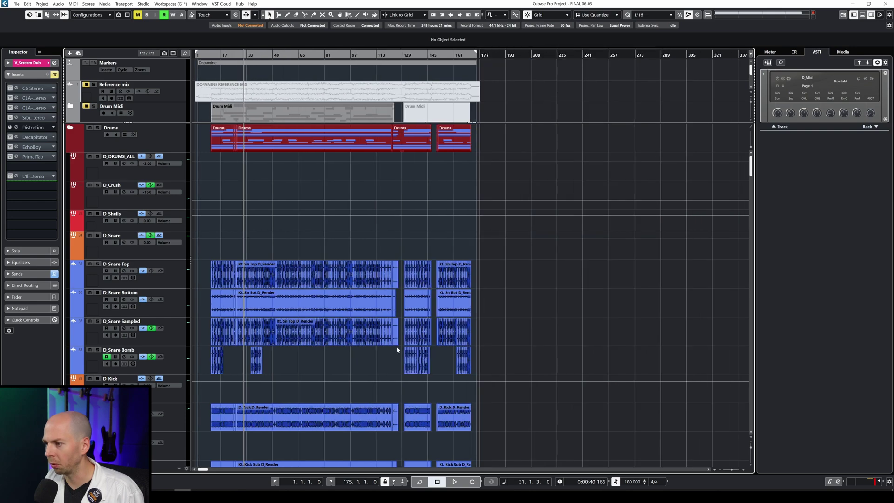
{"action": "scroll", "coordinate": [304, 359], "scroll_direction": "down", "scroll_amount": 15}
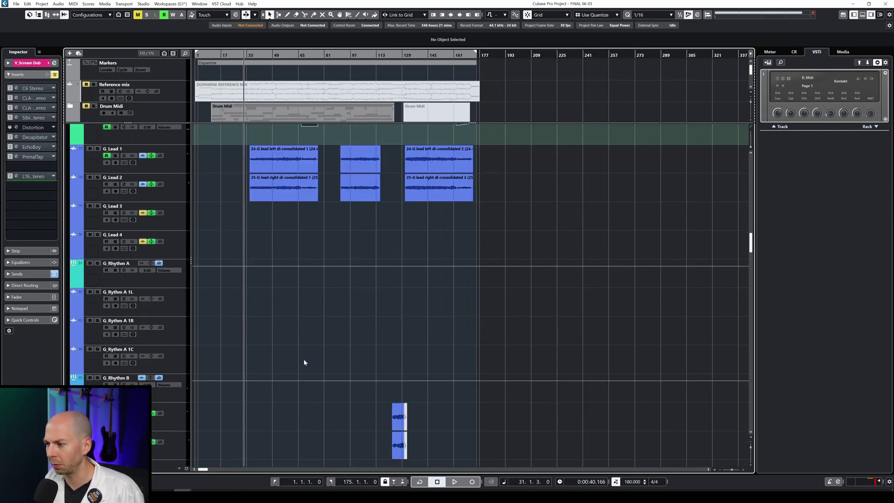